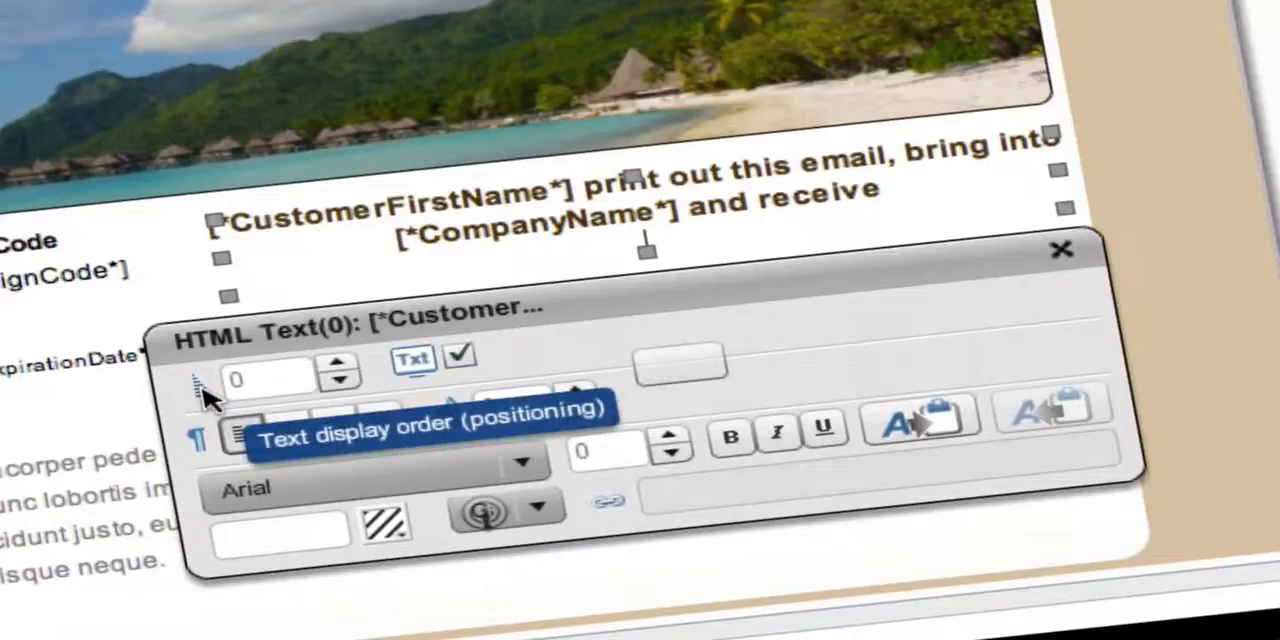
Set the display order of the [*CustomerFirstName*] text block to 20.
double_click(237, 380)
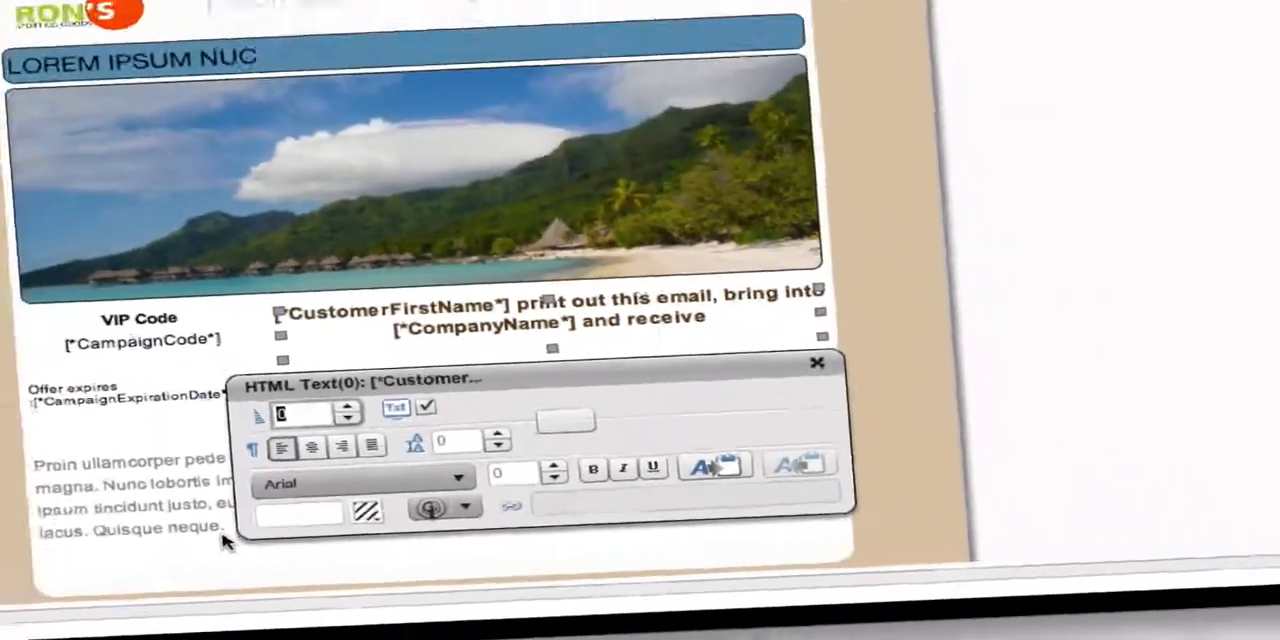
type("20")
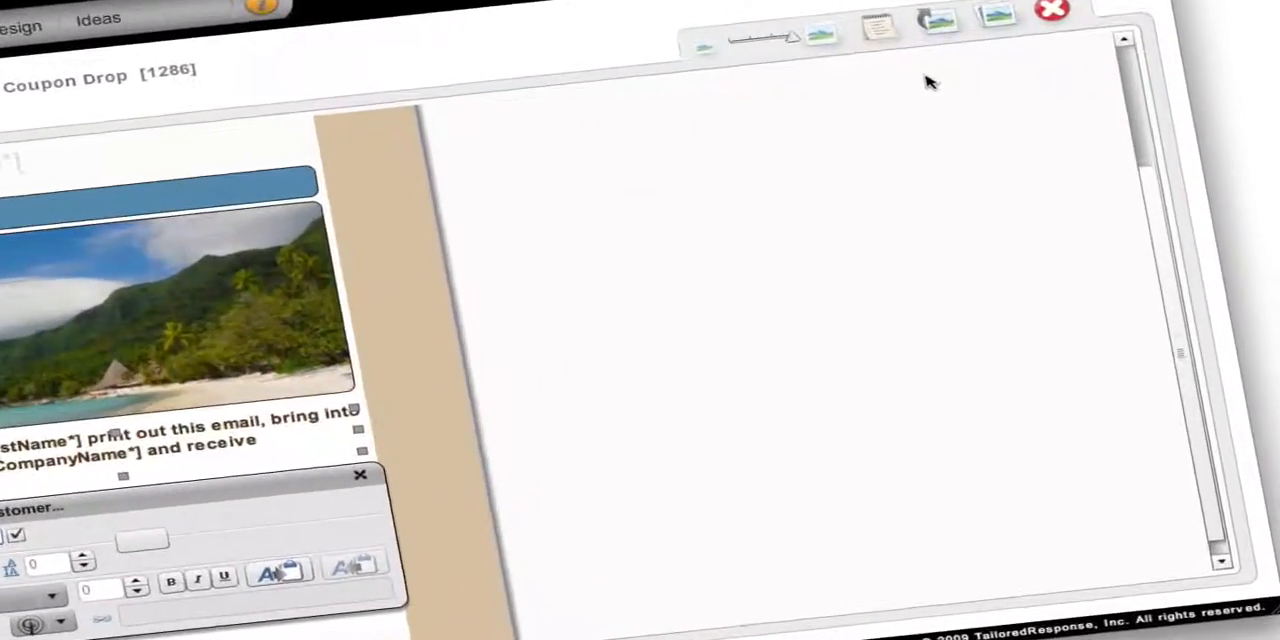
Show the component list, open the HTML Page component's properties and review the extracted web portal text.
left_click(891, 46)
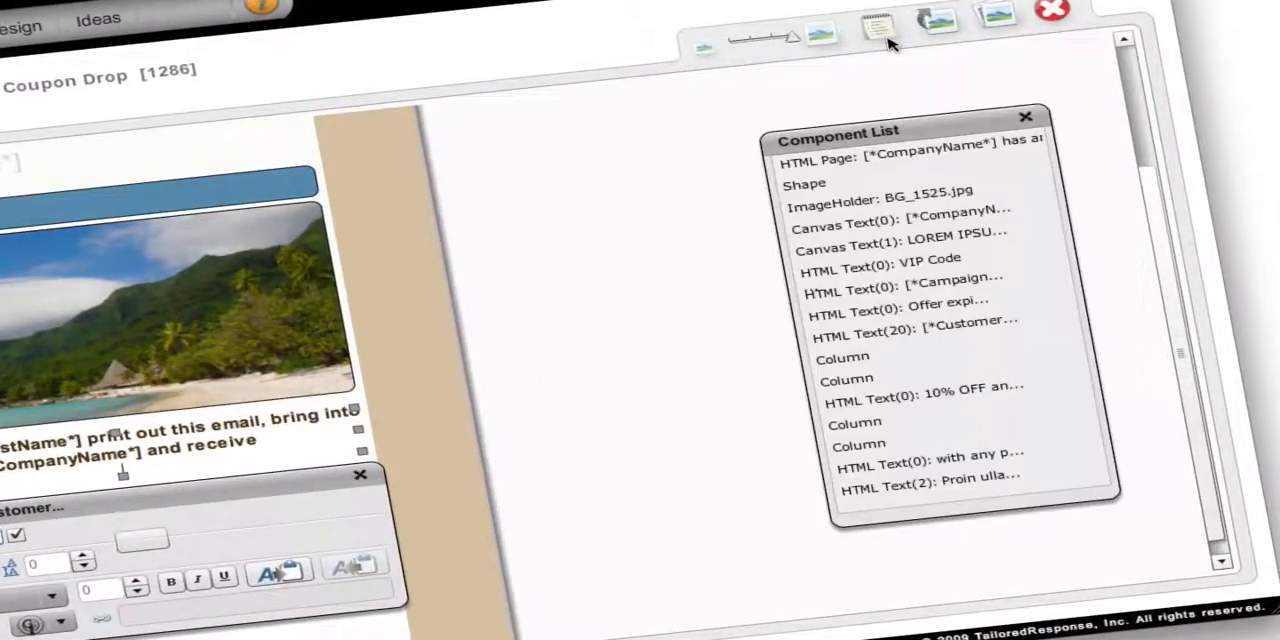
left_click(900, 160)
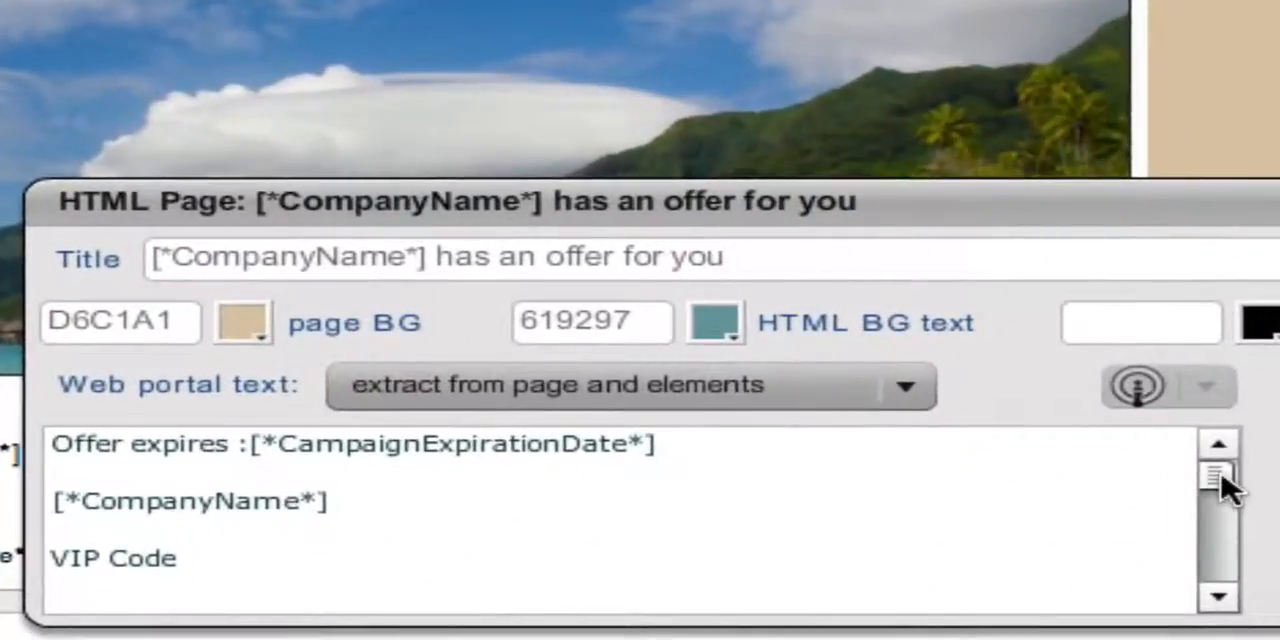
left_click_drag(932, 472, 933, 480)
left_click_drag(1222, 495, 1229, 593)
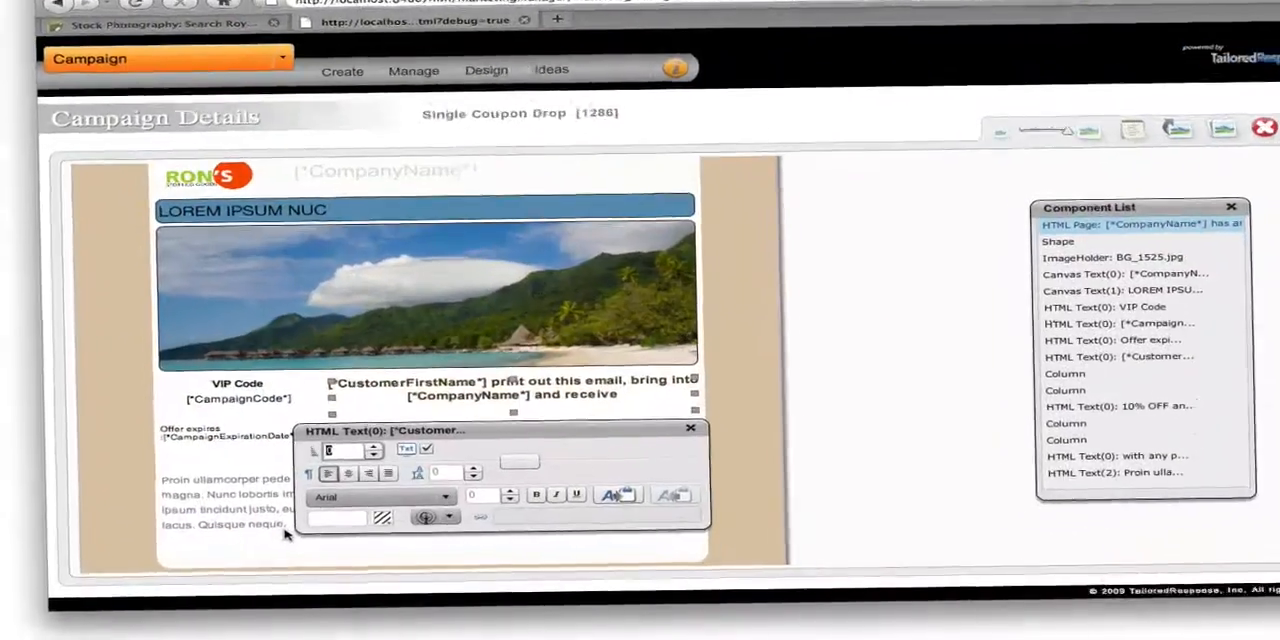
Enter 20 as the display order of the selected [*CustomerFirstName*] text above the discount line.
type("20")
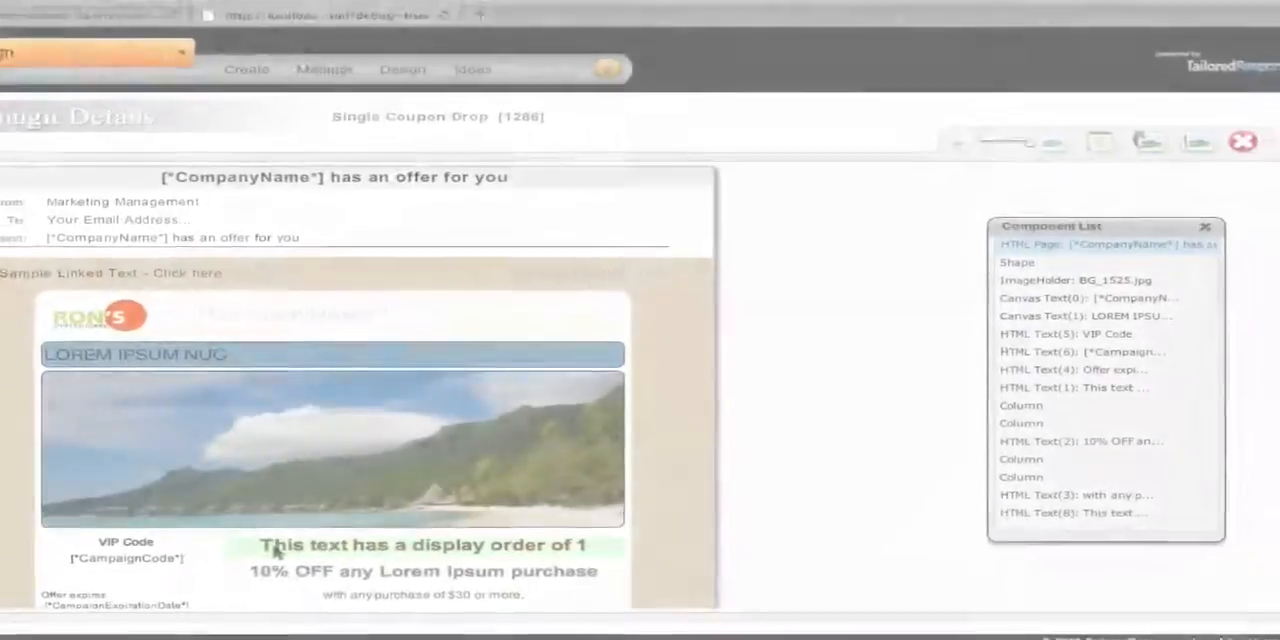
Check where the text with display order 1 falls in the HTML Page's web portal text.
left_click(277, 551)
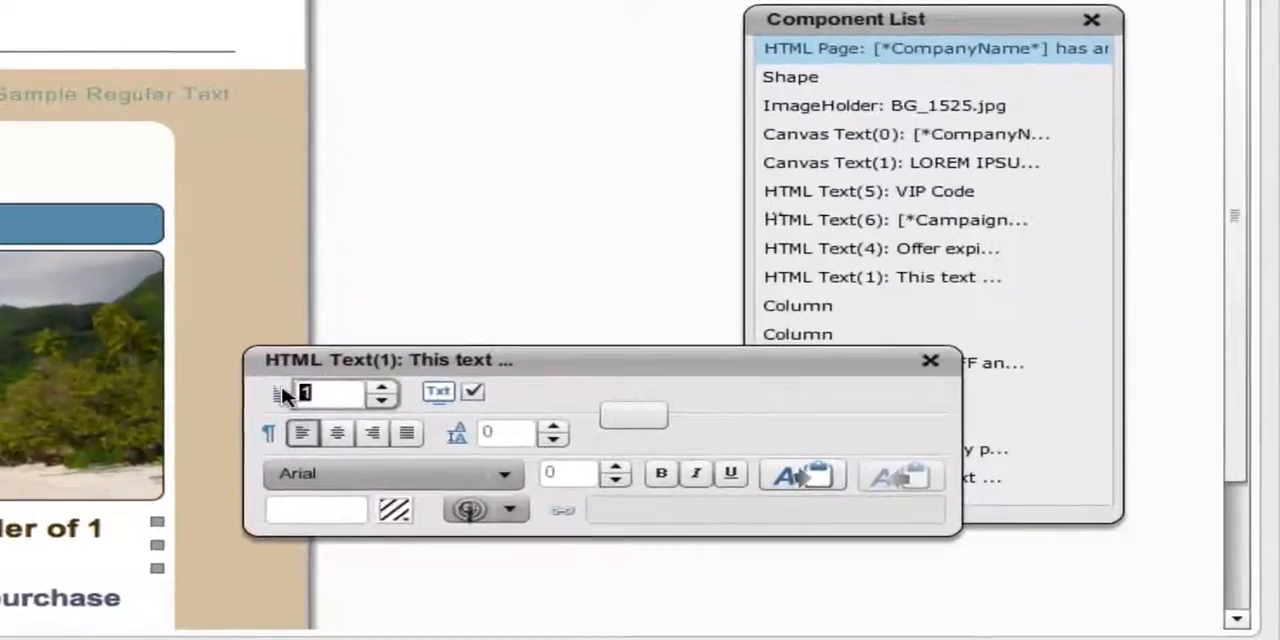
left_click(846, 52)
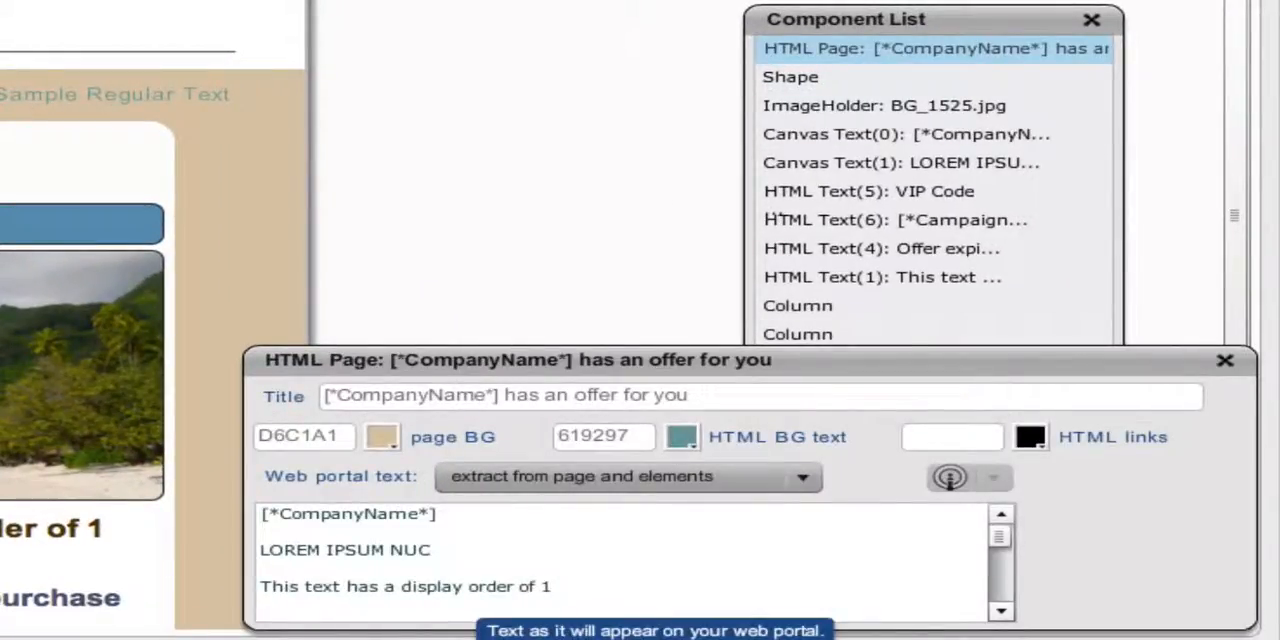
left_click_drag(553, 587, 260, 587)
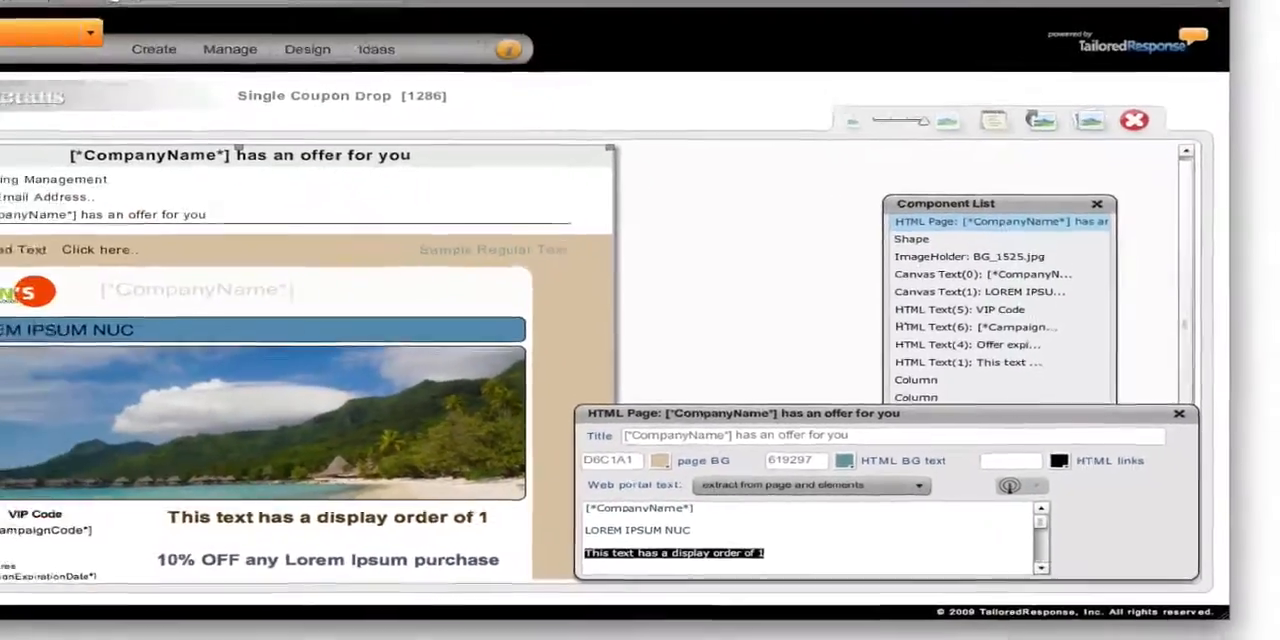
left_click(1225, 361)
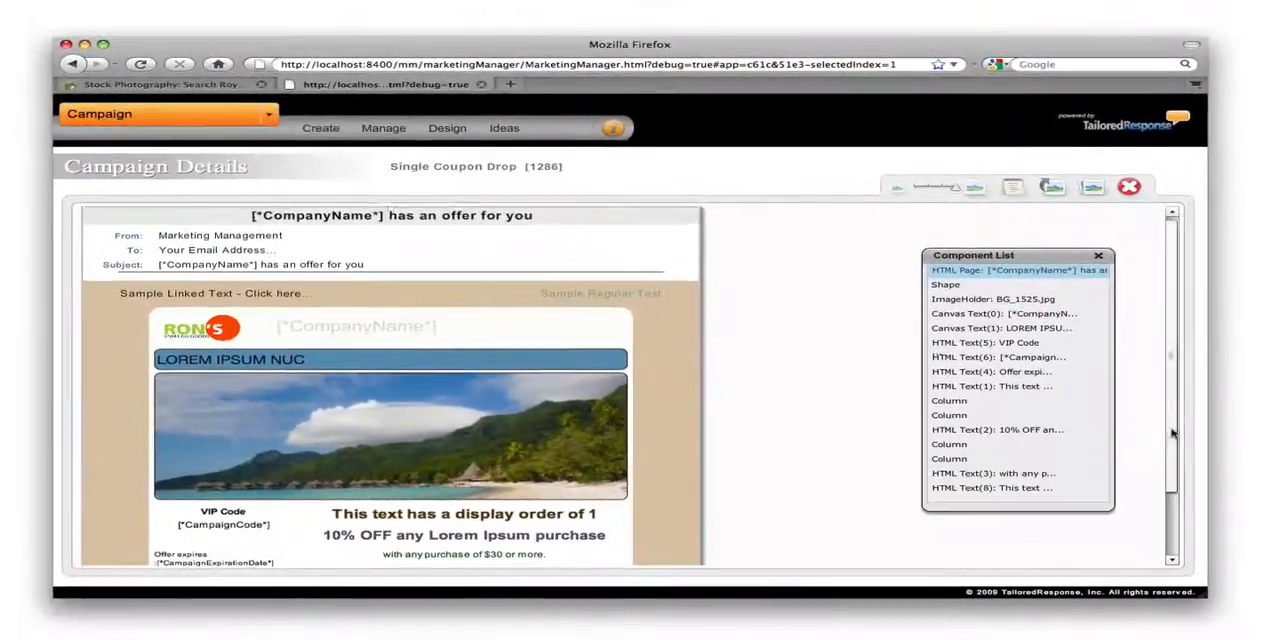
Check the display order of the text below the offer and locate that text in the HTML Page's web portal text.
left_click_drag(1172, 432, 1171, 529)
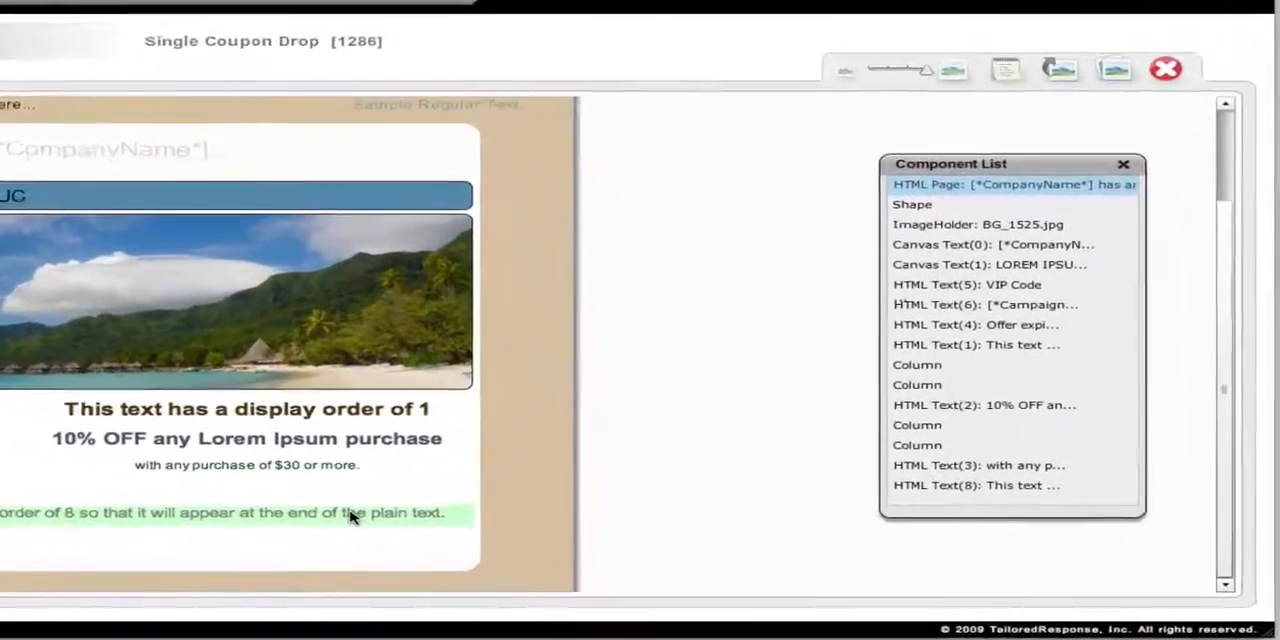
left_click(350, 515)
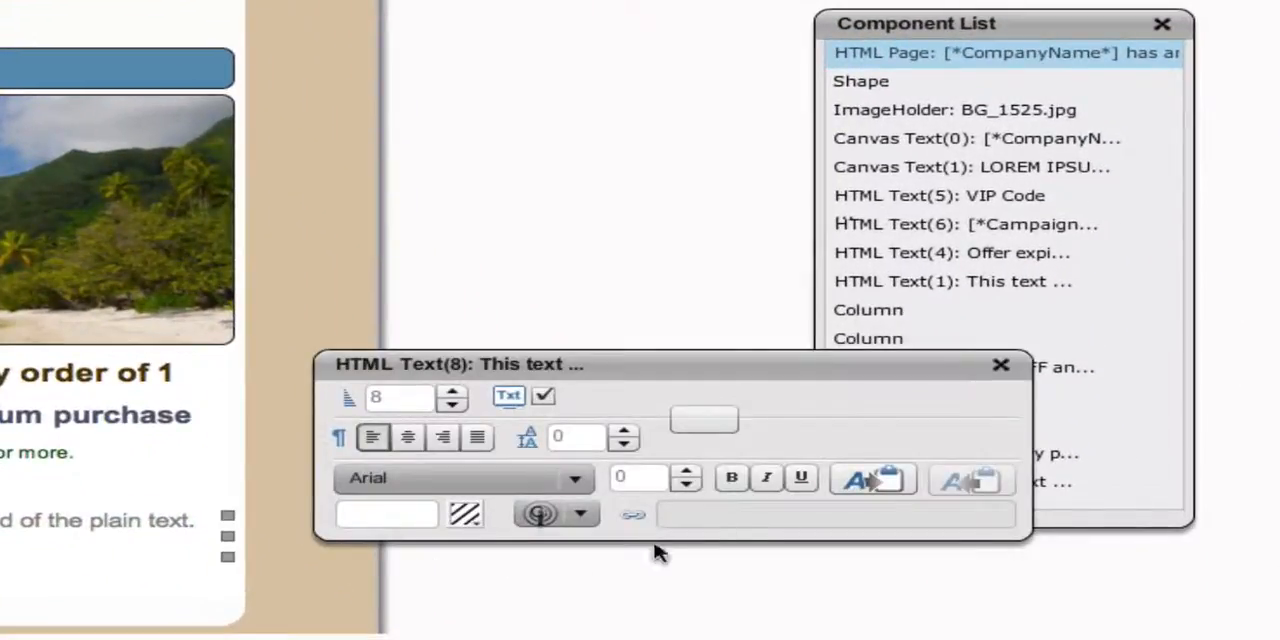
left_click(375, 397)
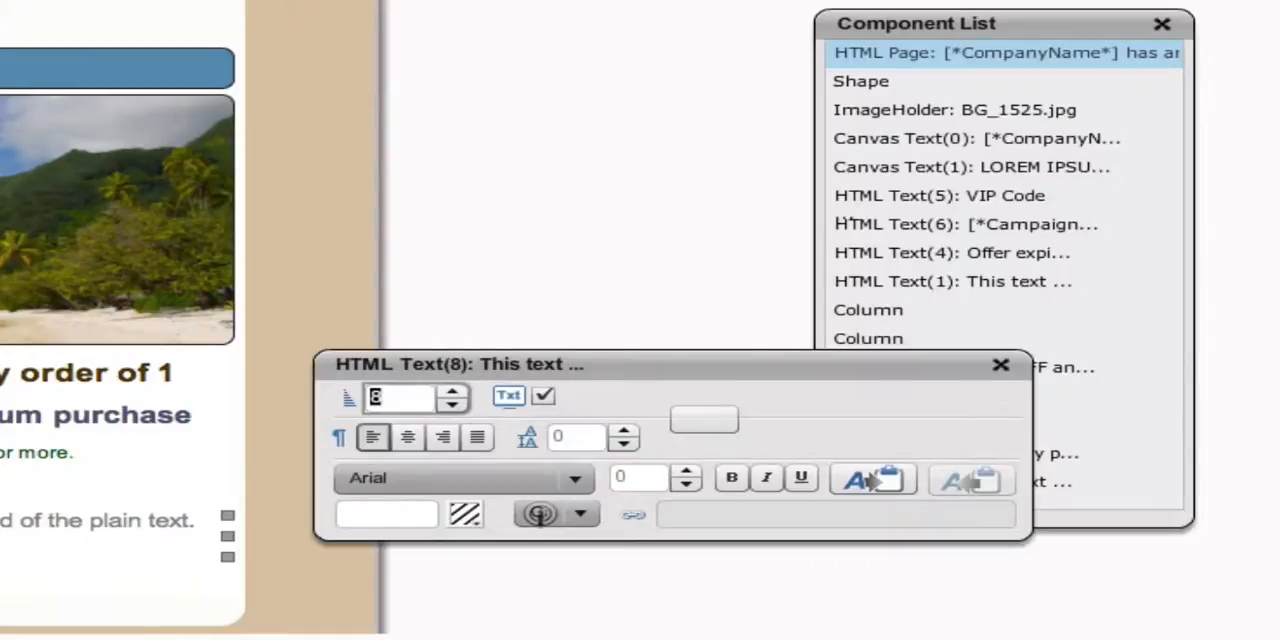
left_click(1013, 58)
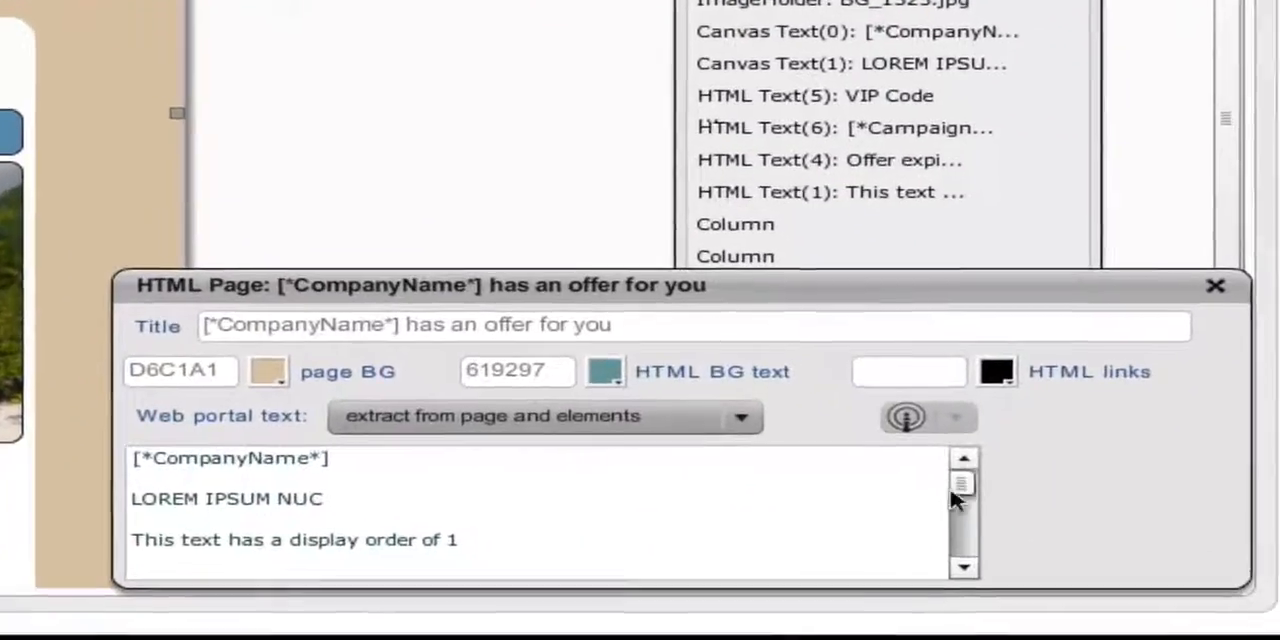
left_click_drag(960, 488, 943, 546)
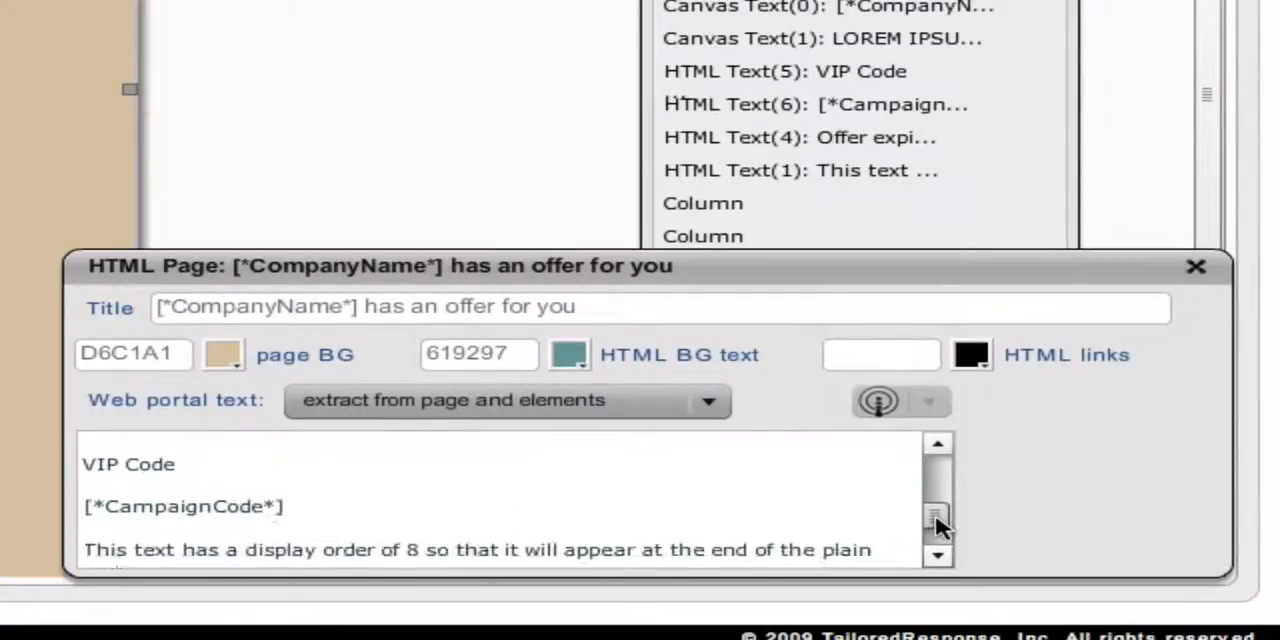
left_click_drag(130, 528, 82, 507)
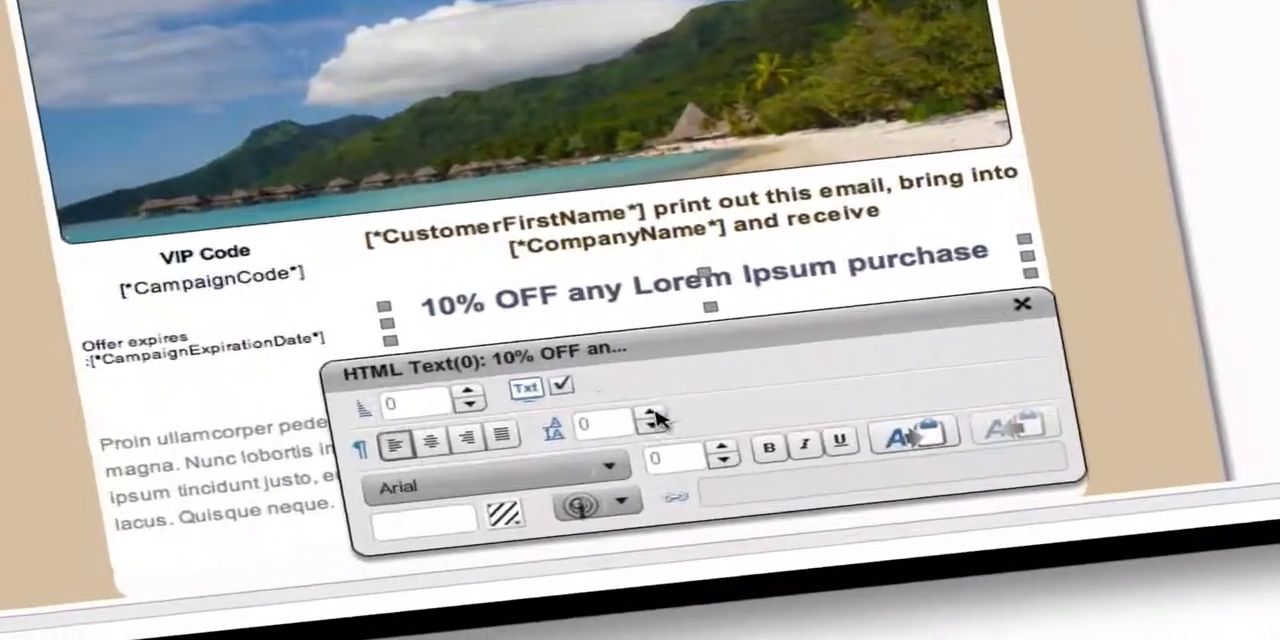
Exclude the "10% OFF any Lorem Ipsum purchase" text from the plain text version and cycle its alignment through left, center, right and justified.
left_click(561, 388)
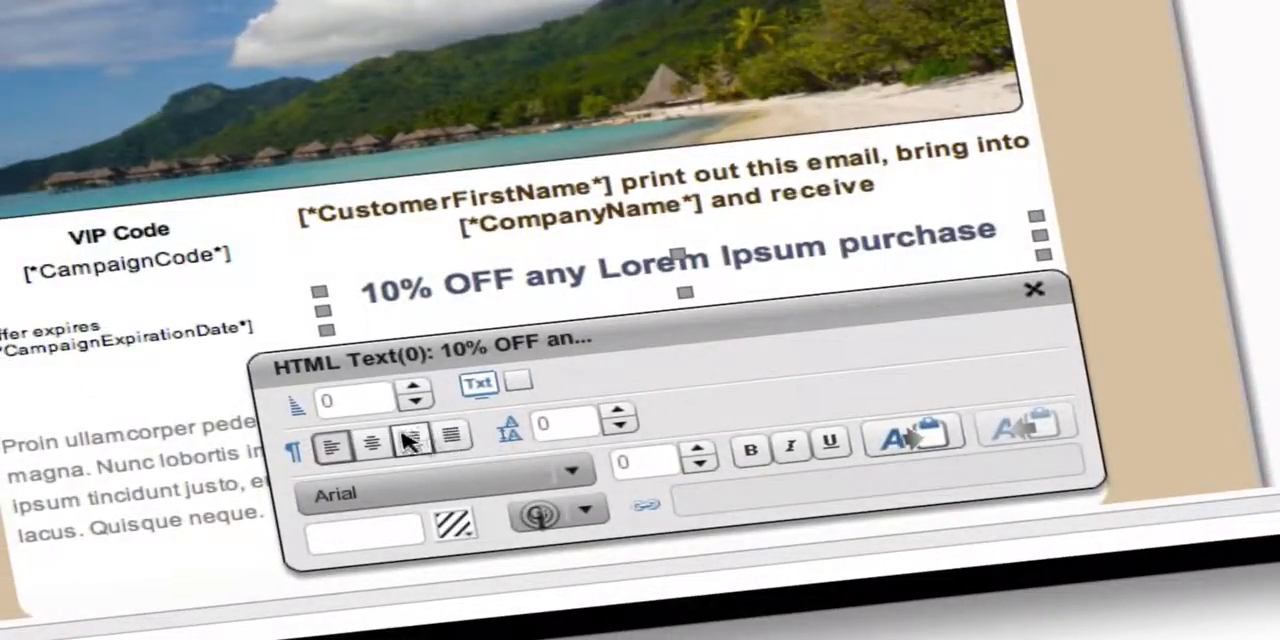
left_click_drag(348, 285, 998, 232)
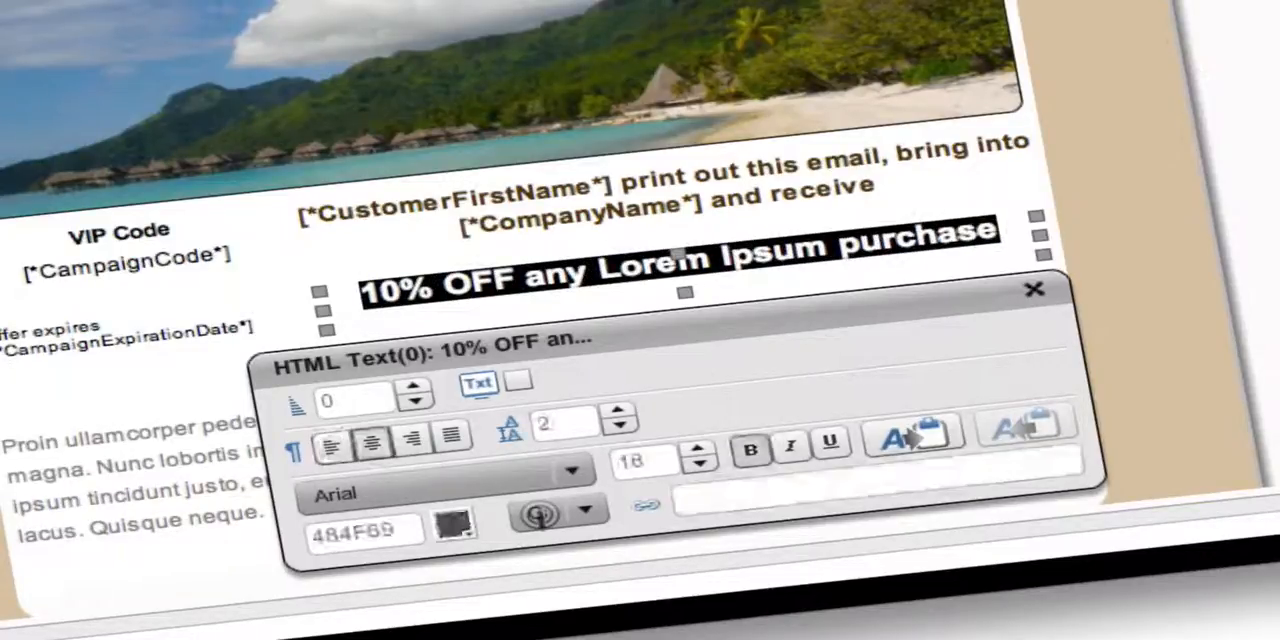
left_click(330, 450)
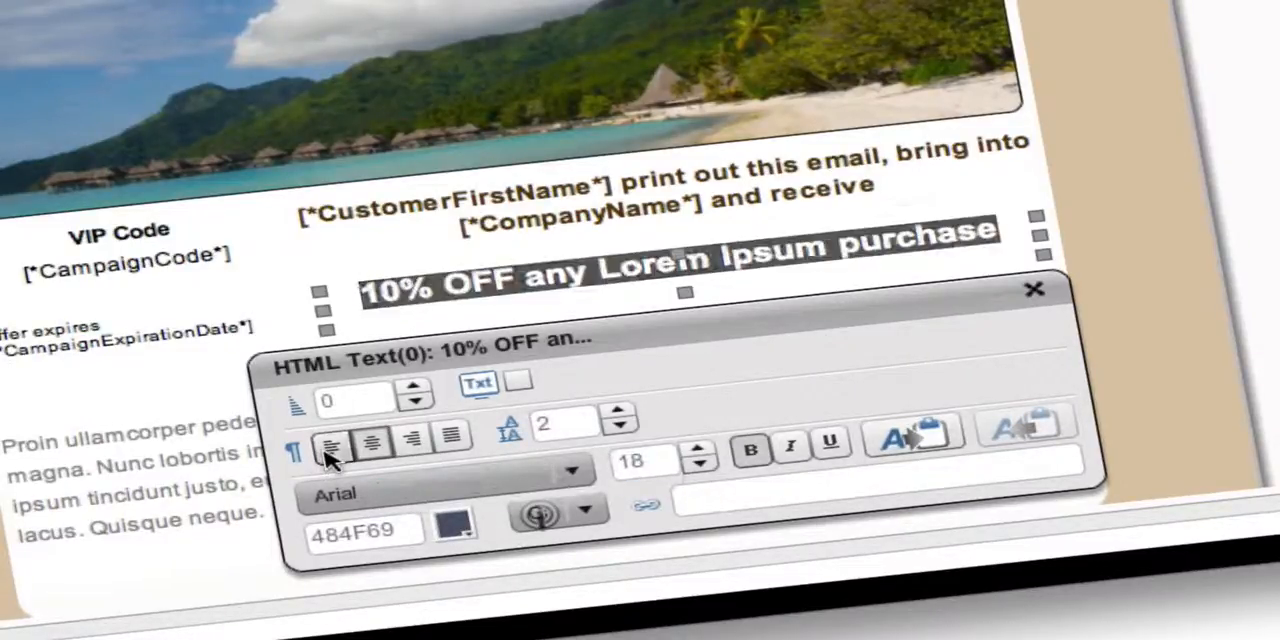
left_click(372, 450)
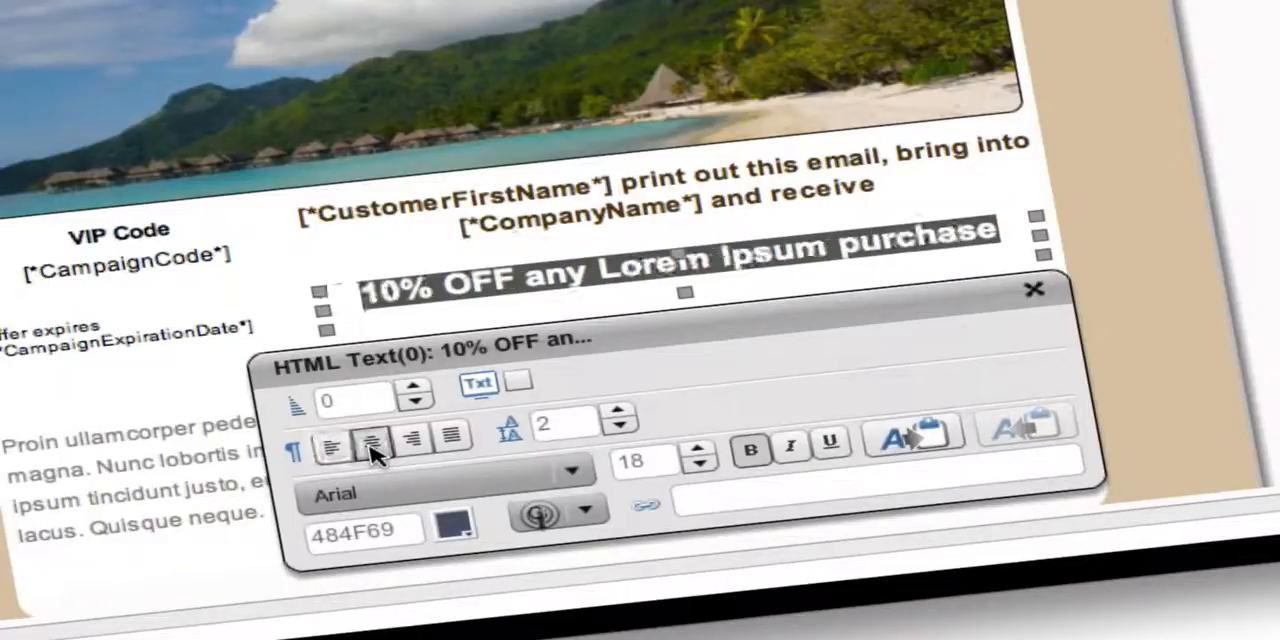
left_click(410, 447)
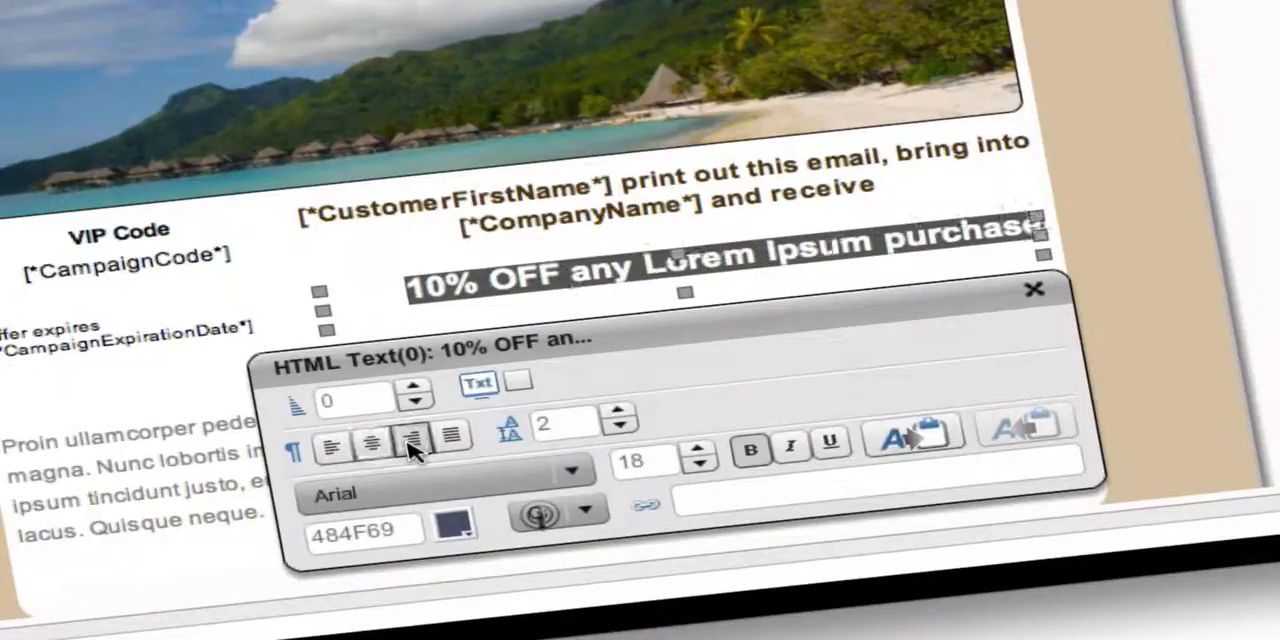
left_click(452, 438)
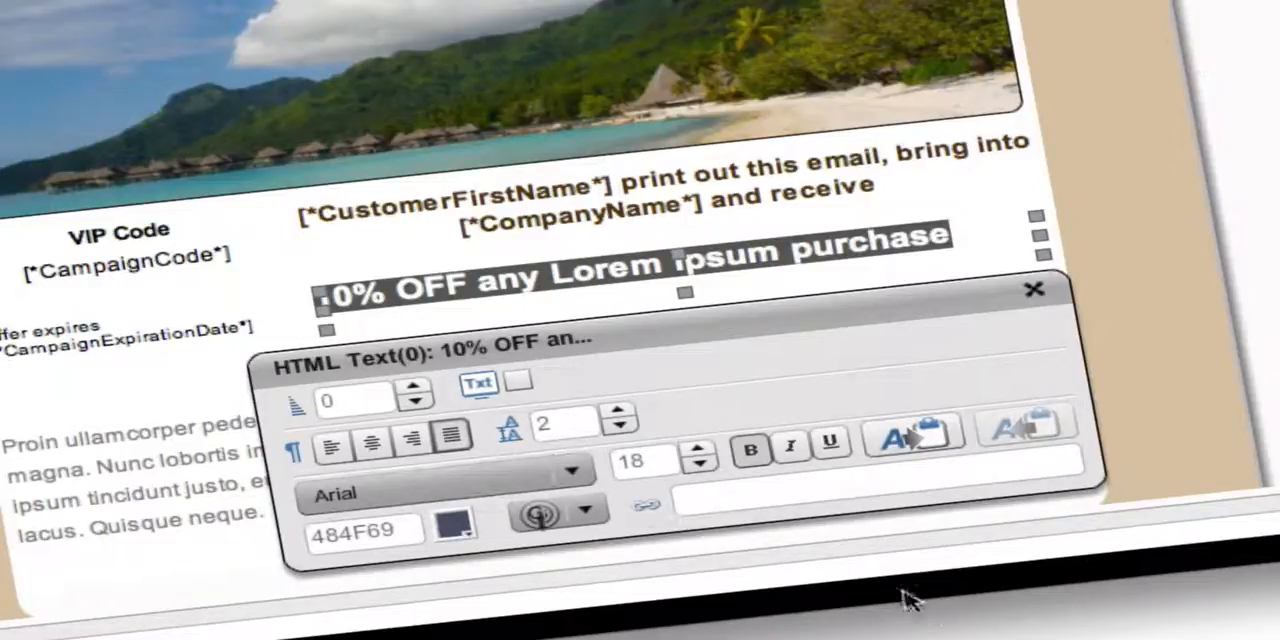
Increase the line height of the whole [*CustomerFirstName*] paragraph in single increments.
left_click(910, 192)
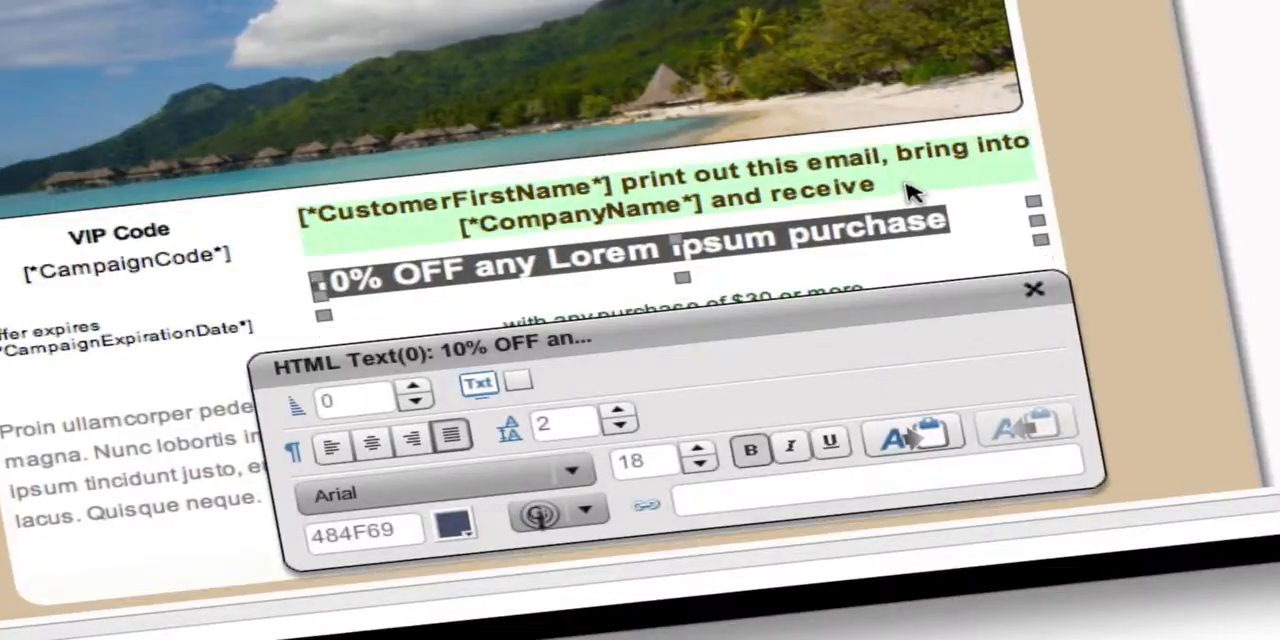
left_click(910, 192)
left_click_drag(910, 192, 300, 214)
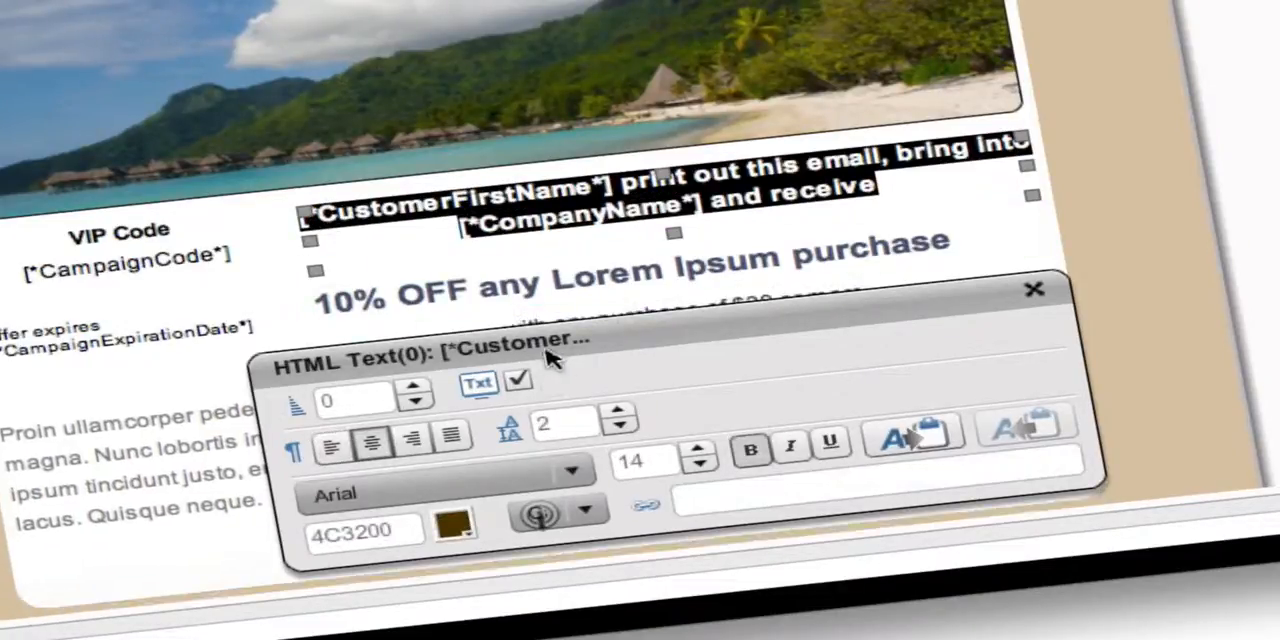
left_click(618, 412)
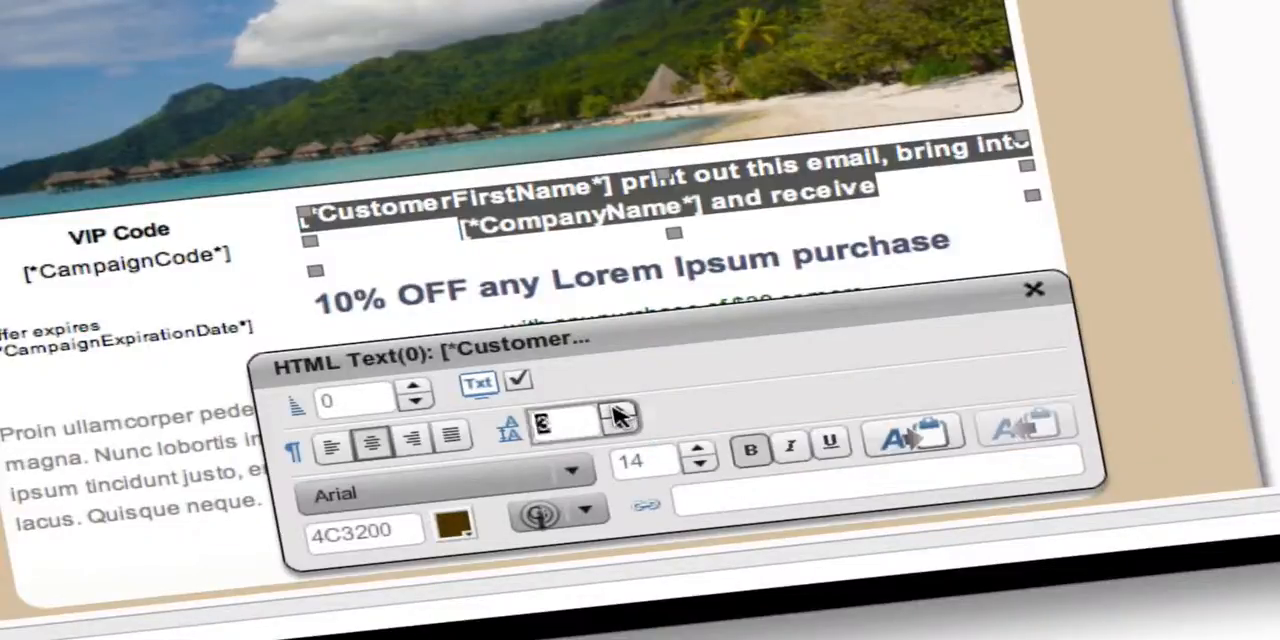
left_click(619, 413)
left_click(619, 413)
left_click(619, 413)
left_click(619, 413)
left_click(619, 413)
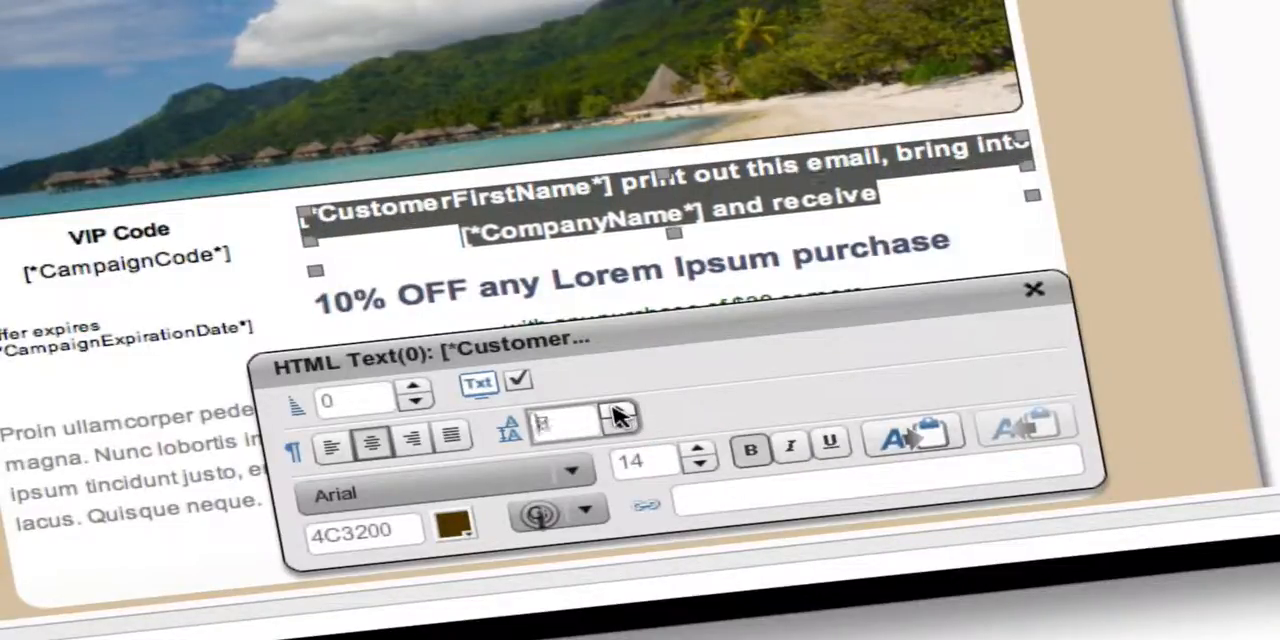
left_click(619, 413)
left_click(619, 413)
left_click(619, 413)
left_click(619, 413)
left_click(619, 413)
left_click(619, 413)
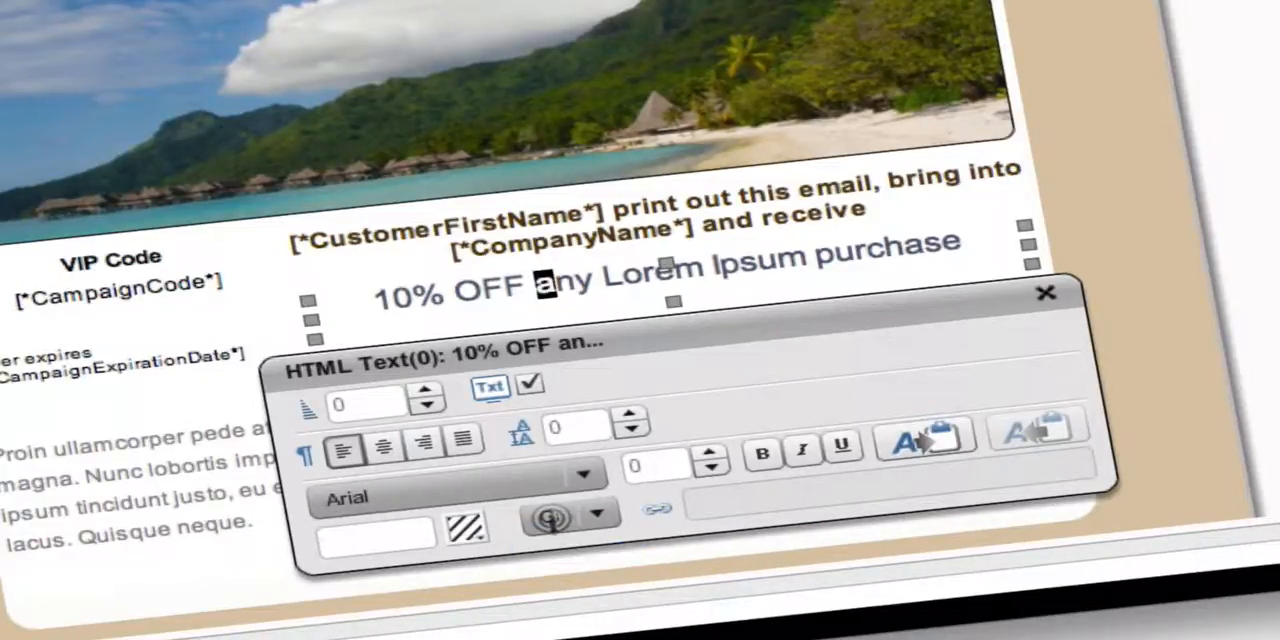
Set the letters of "any" in the 10% OFF line to Times New Roman, Georgia and Courier New respectively.
left_click(486, 484)
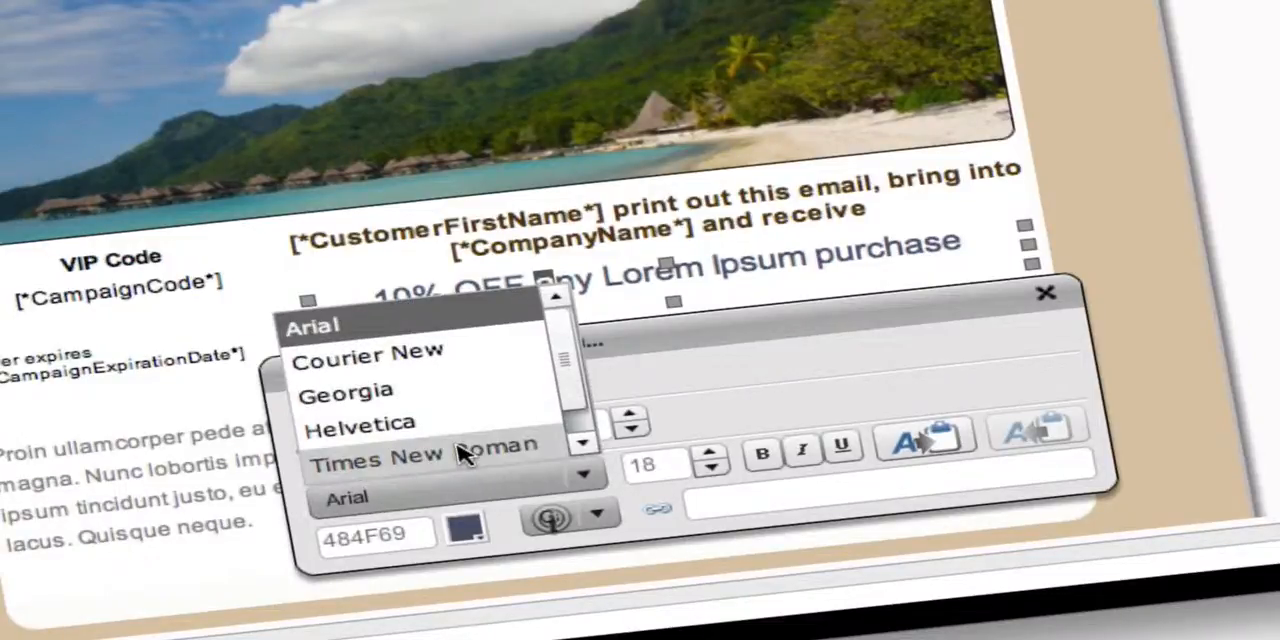
left_click(460, 455)
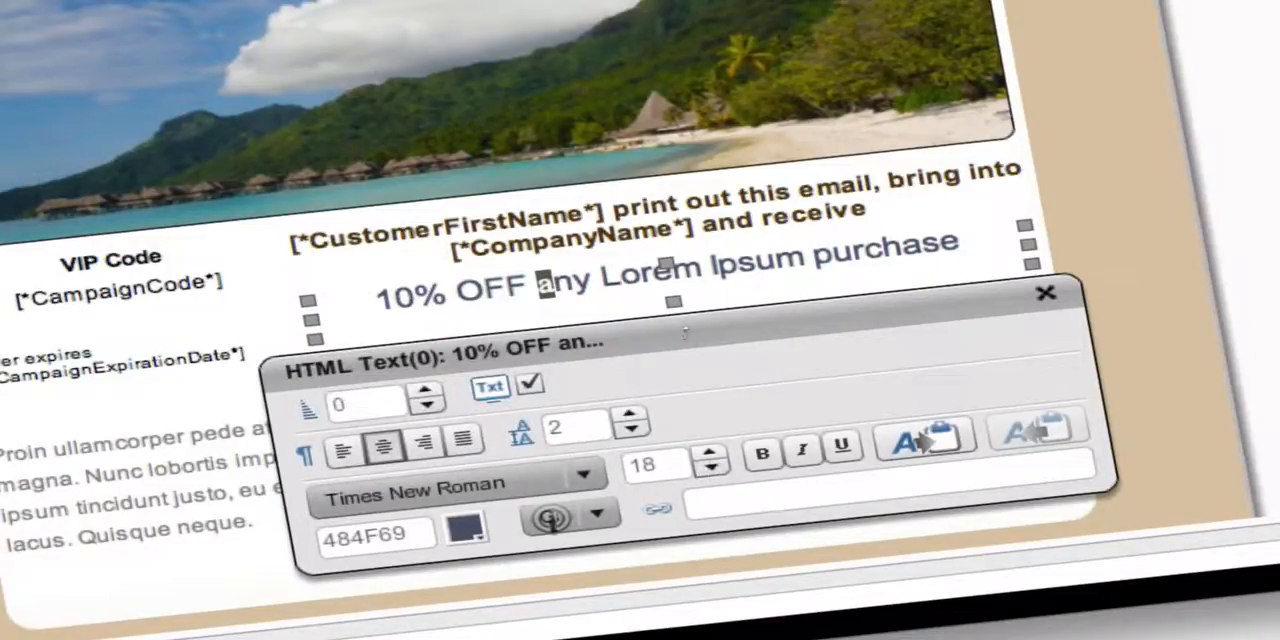
left_click(545, 480)
left_click(345, 390)
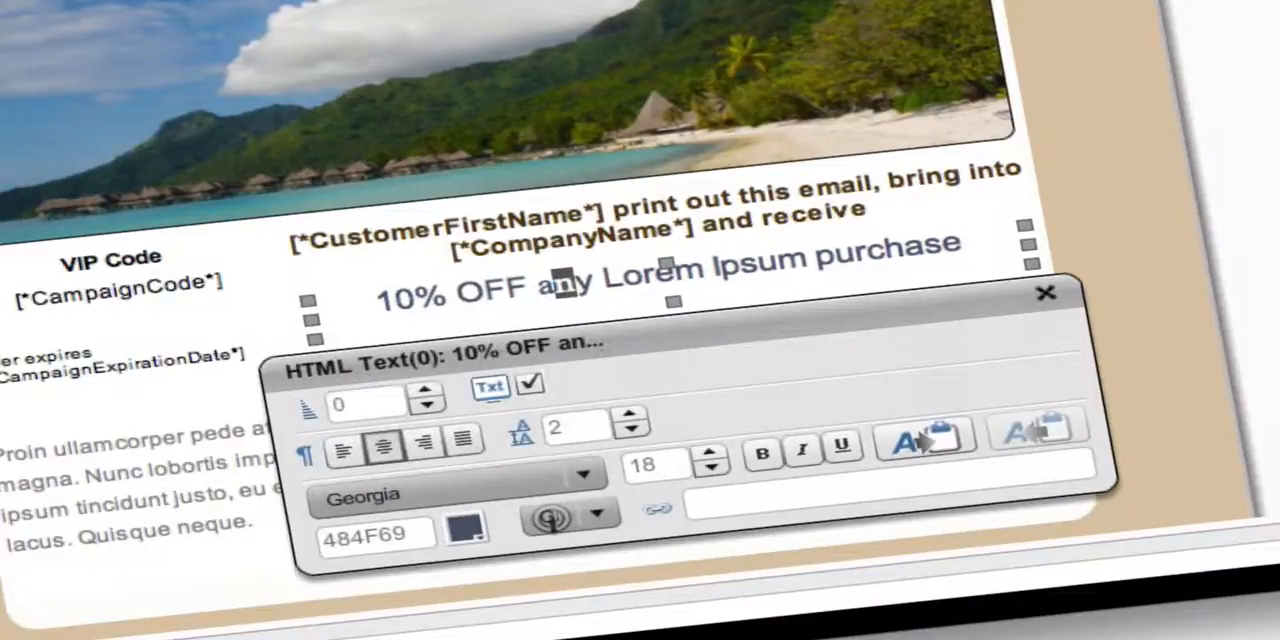
left_click(491, 482)
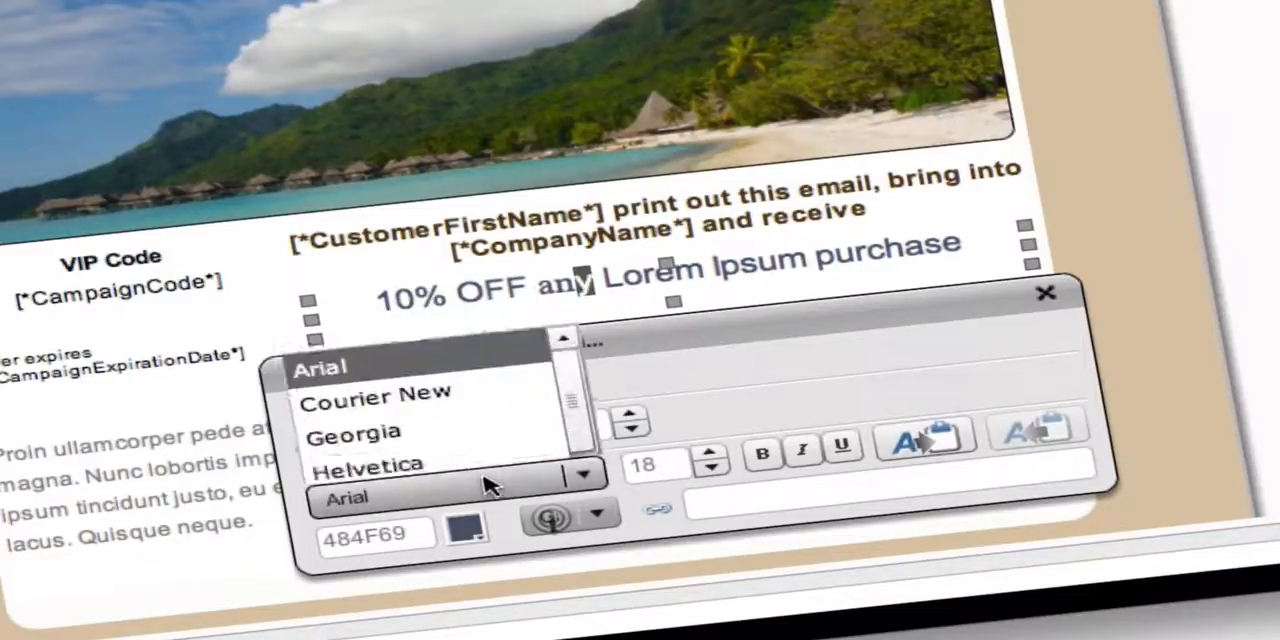
left_click(445, 357)
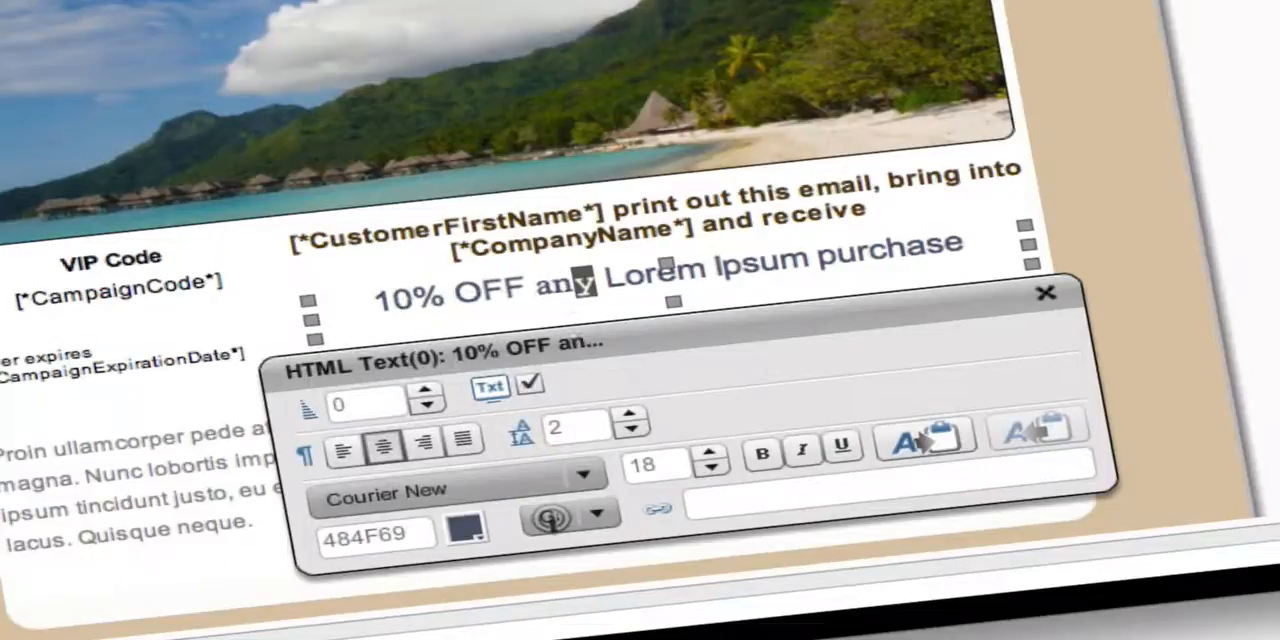
Format the words of the 10% OFF line: make "Lorem" bold, "Ipsum" italic and "purchase" underlined.
left_click_drag(606, 278, 704, 270)
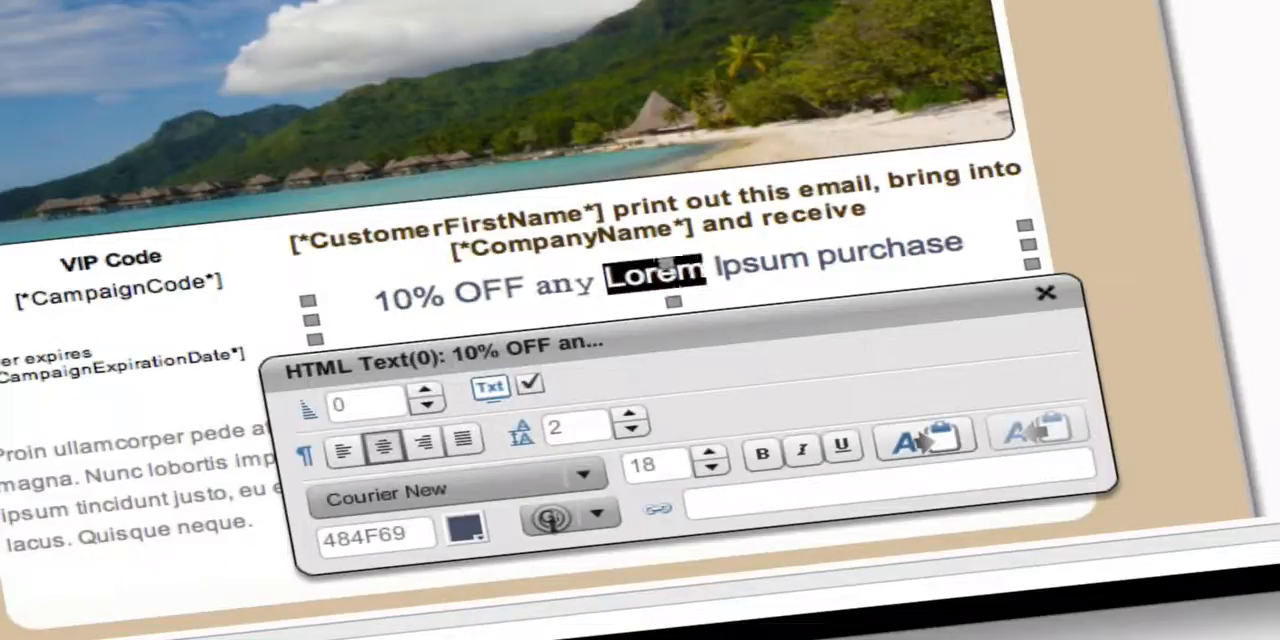
left_click(758, 454)
left_click_drag(720, 266, 896, 250)
left_click(801, 452)
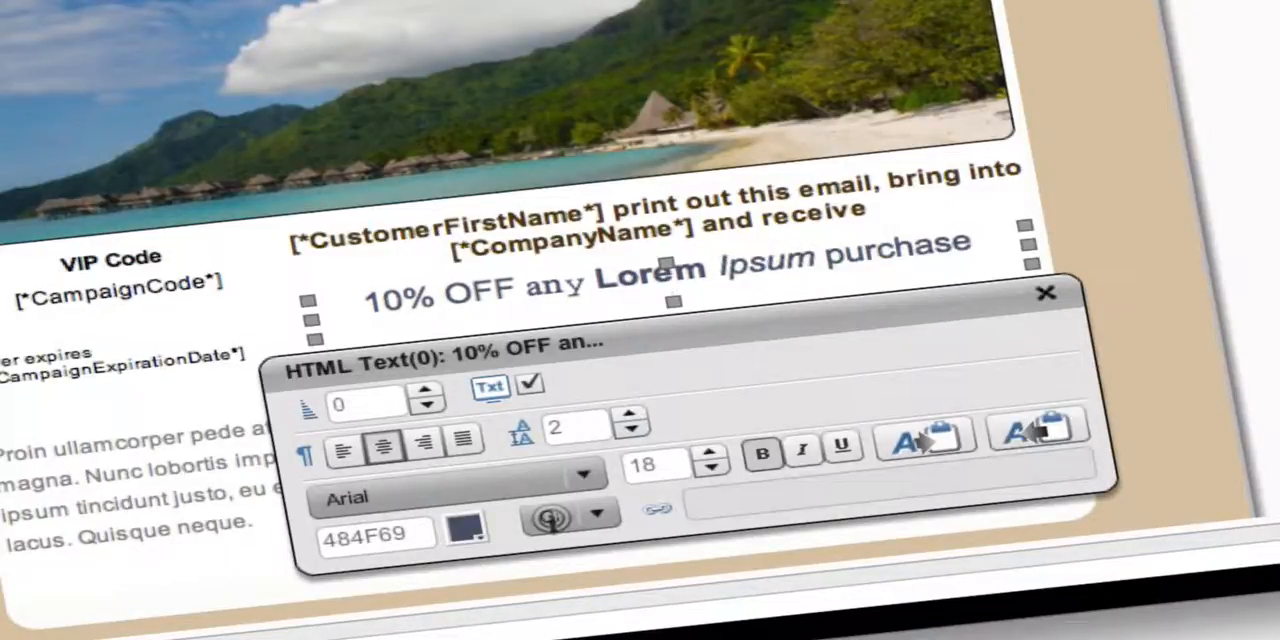
left_click_drag(826, 252, 970, 240)
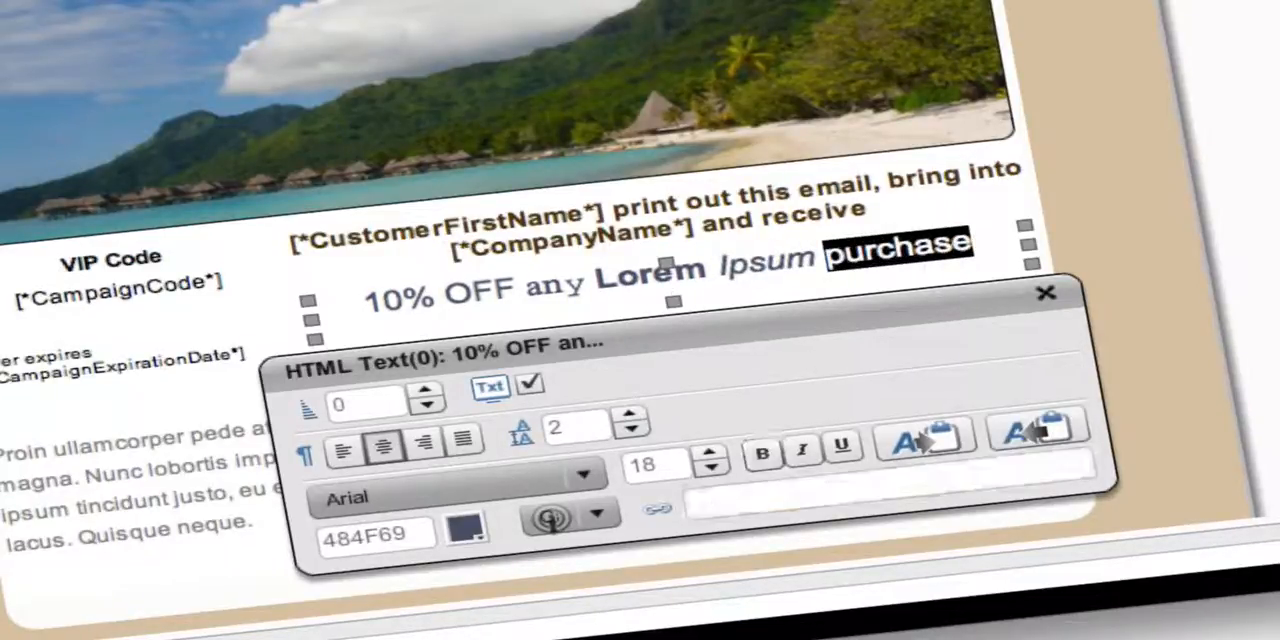
left_click(838, 450)
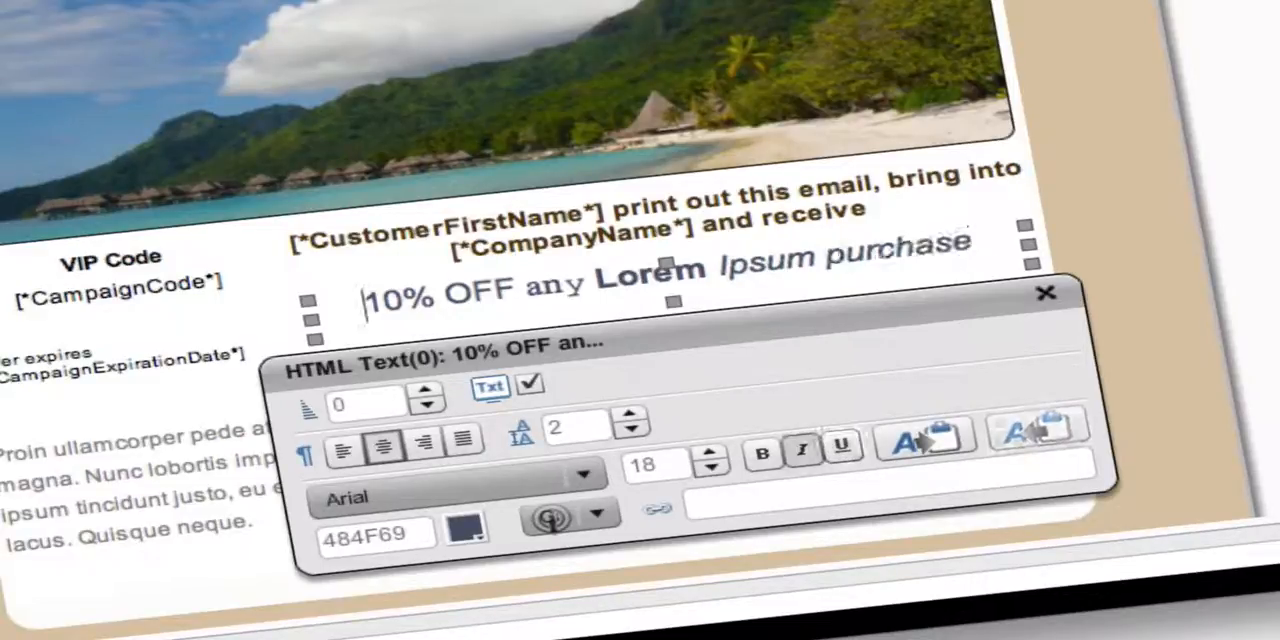
Set the text color of "10%" in the 10% OFF line to red, hex FD081A.
left_click_drag(364, 303, 436, 297)
left_click(464, 530)
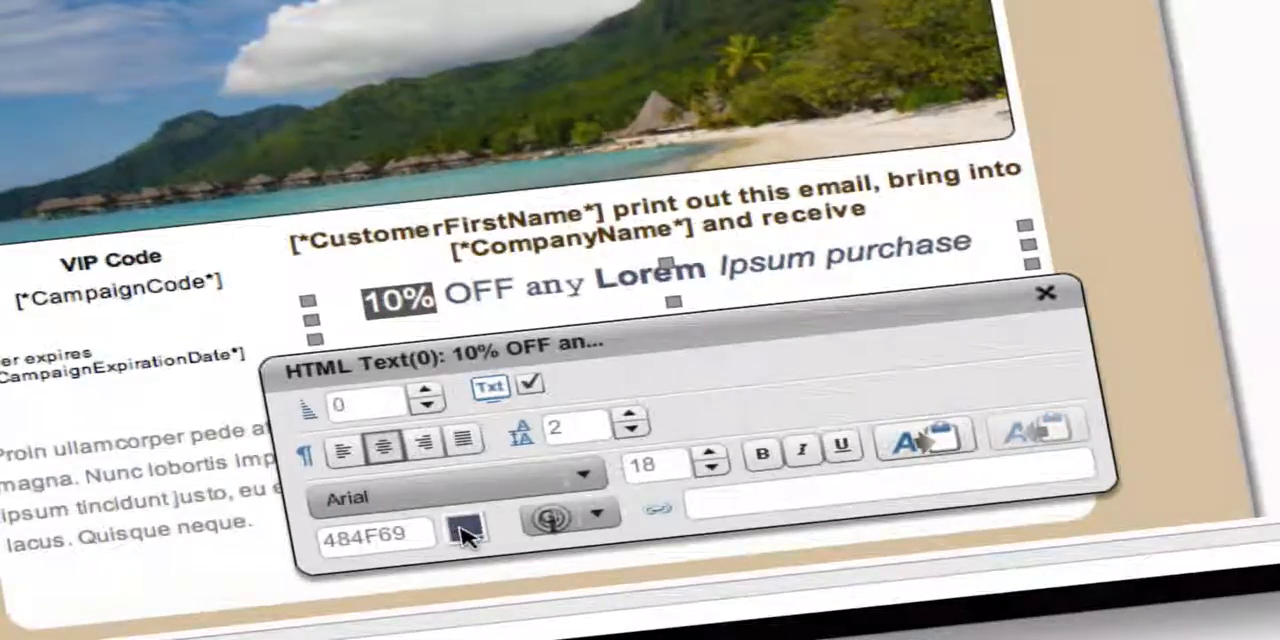
left_click(1058, 358)
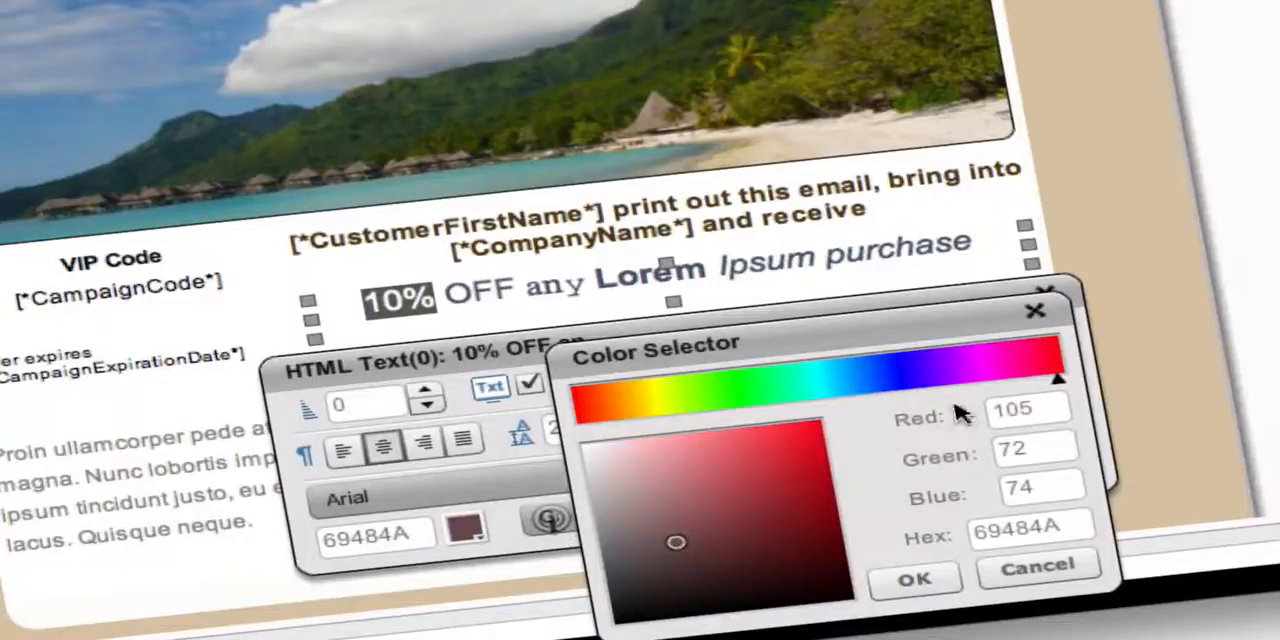
left_click(910, 580)
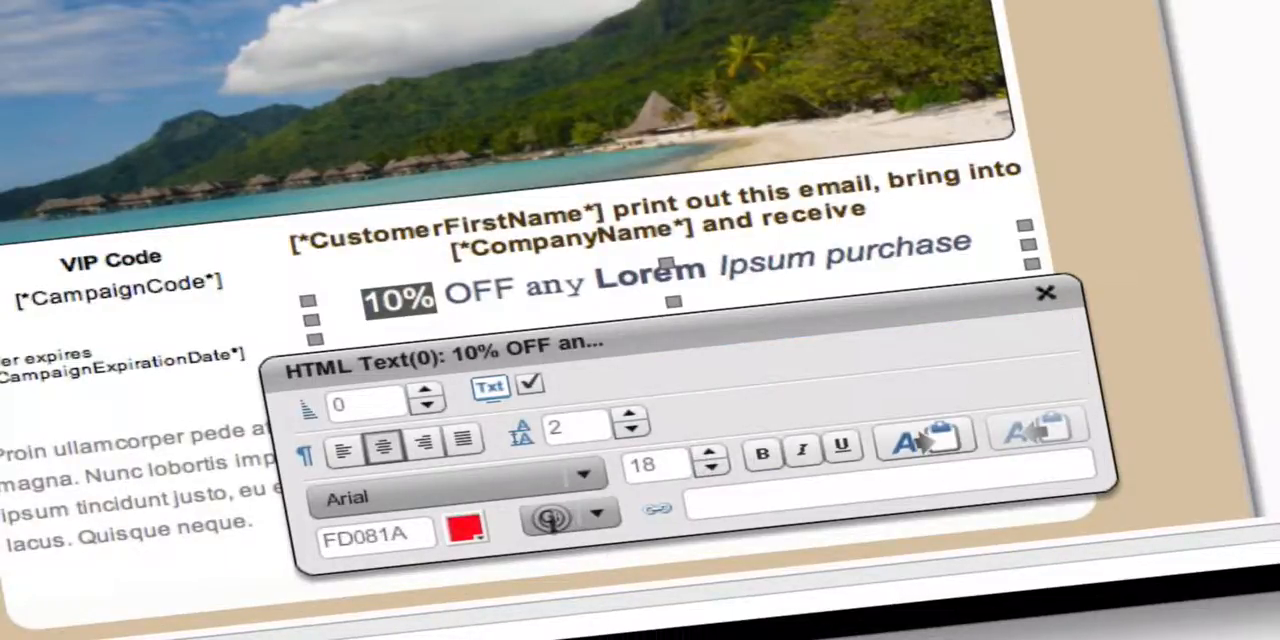
left_click(642, 276)
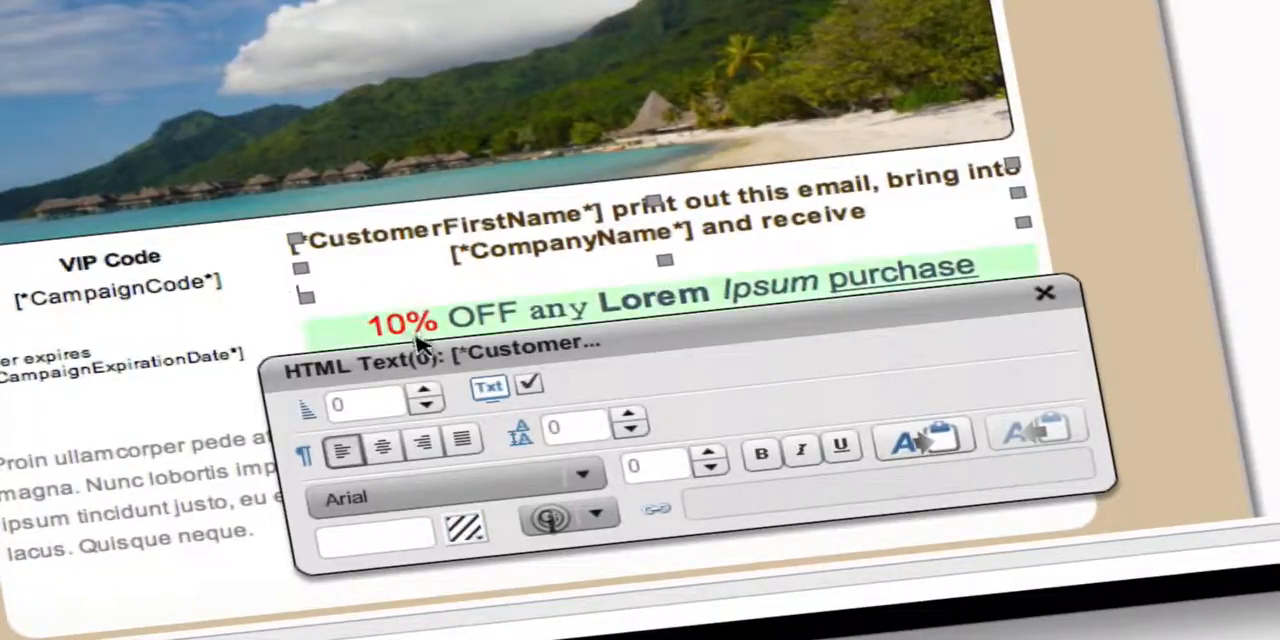
Copy the text style of "10%" and paste it onto "print out" in the [*CustomerFirstName*] paragraph.
double_click(376, 324)
left_click_drag(367, 327, 438, 321)
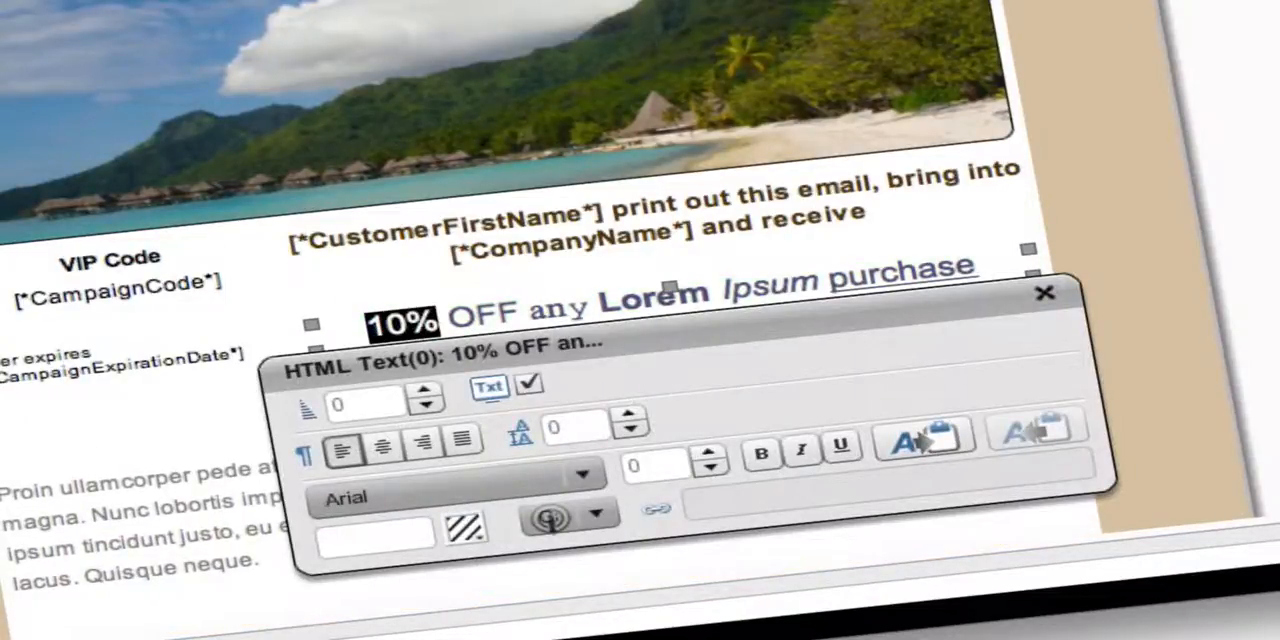
left_click(930, 448)
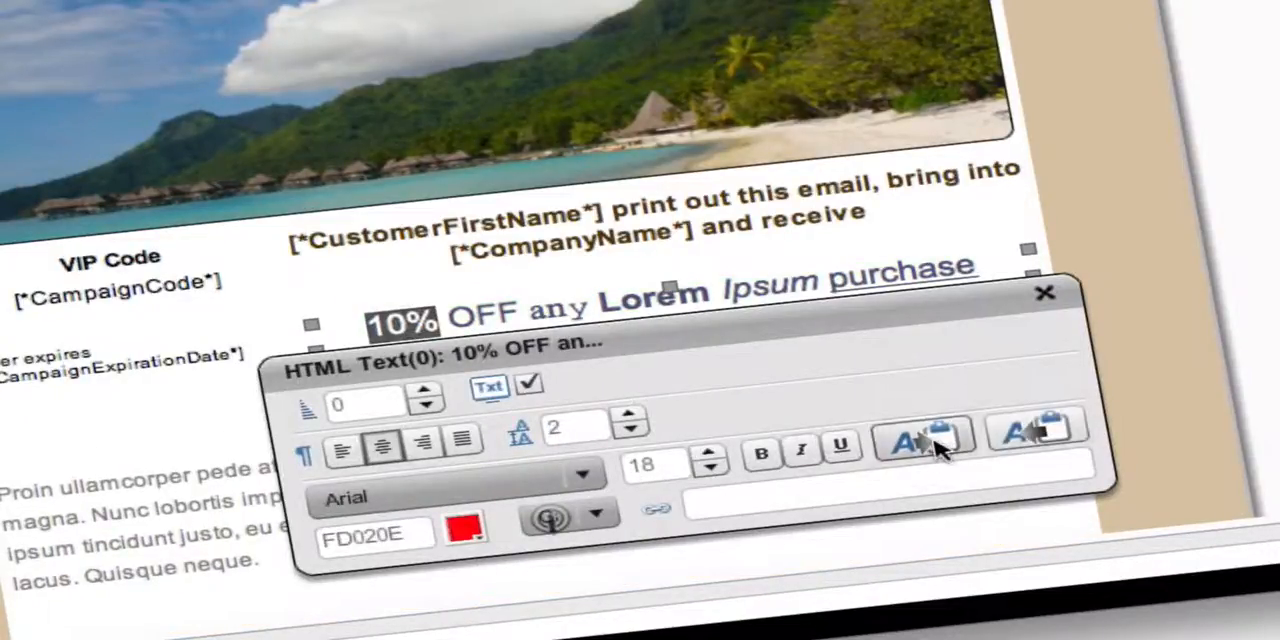
left_click(617, 218)
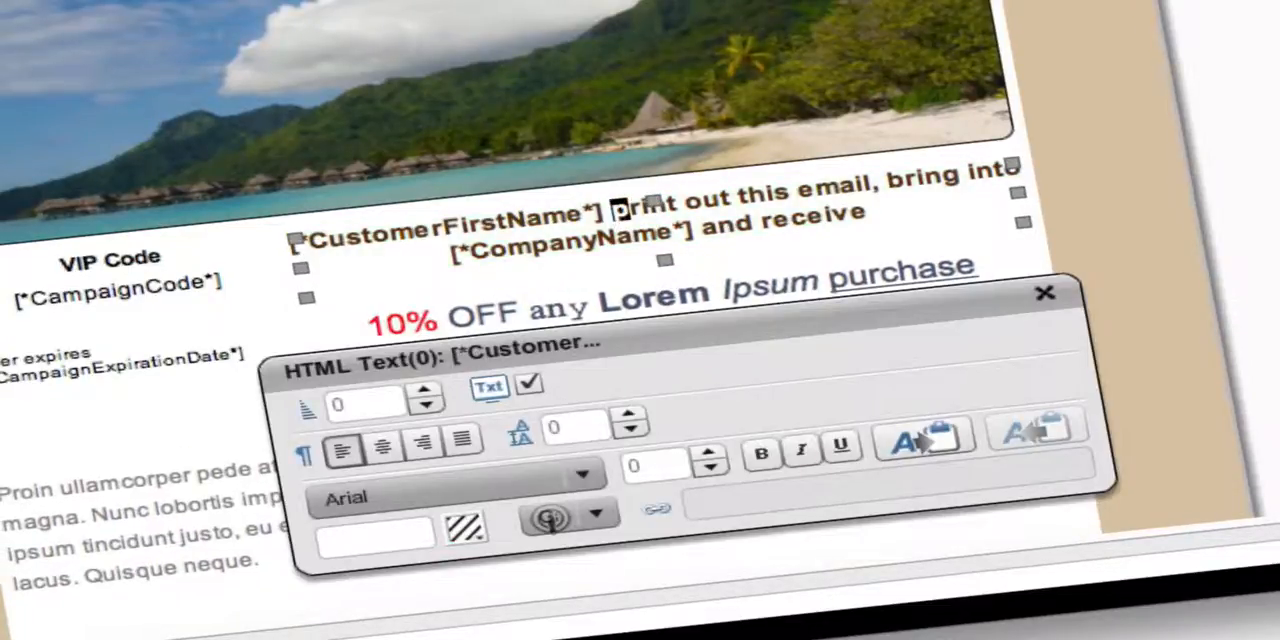
left_click_drag(613, 209, 733, 201)
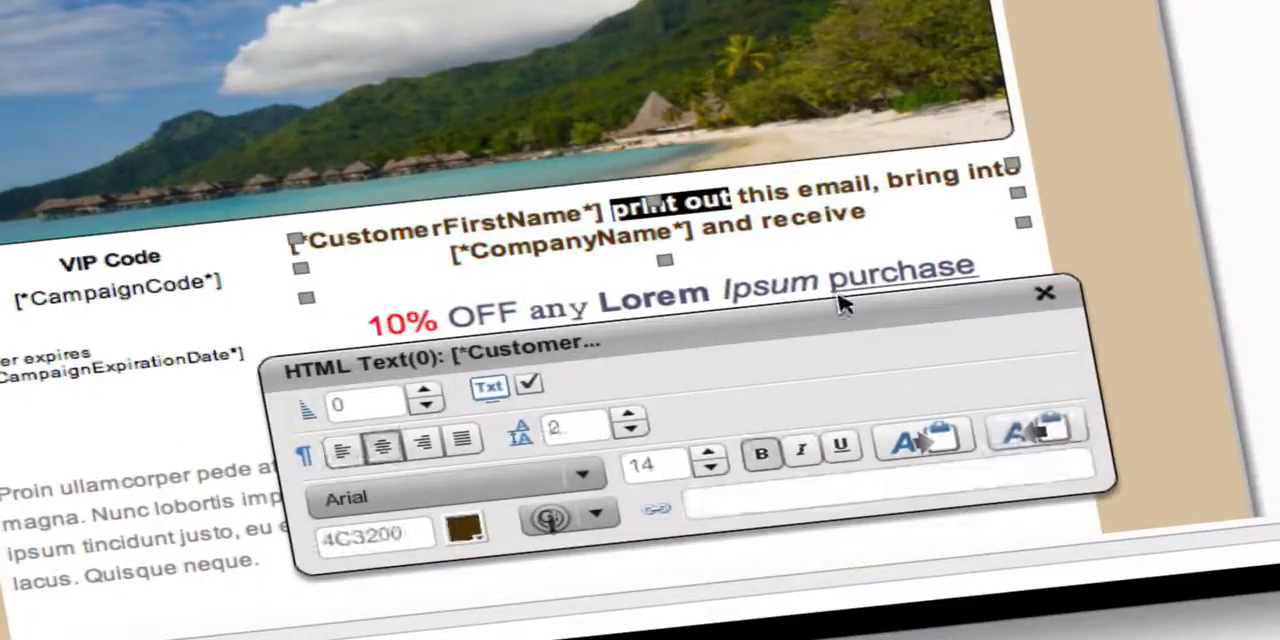
left_click(1033, 428)
Paste the copied text style onto the word "ullamcorper" in the Proin paragraph.
left_click(110, 478)
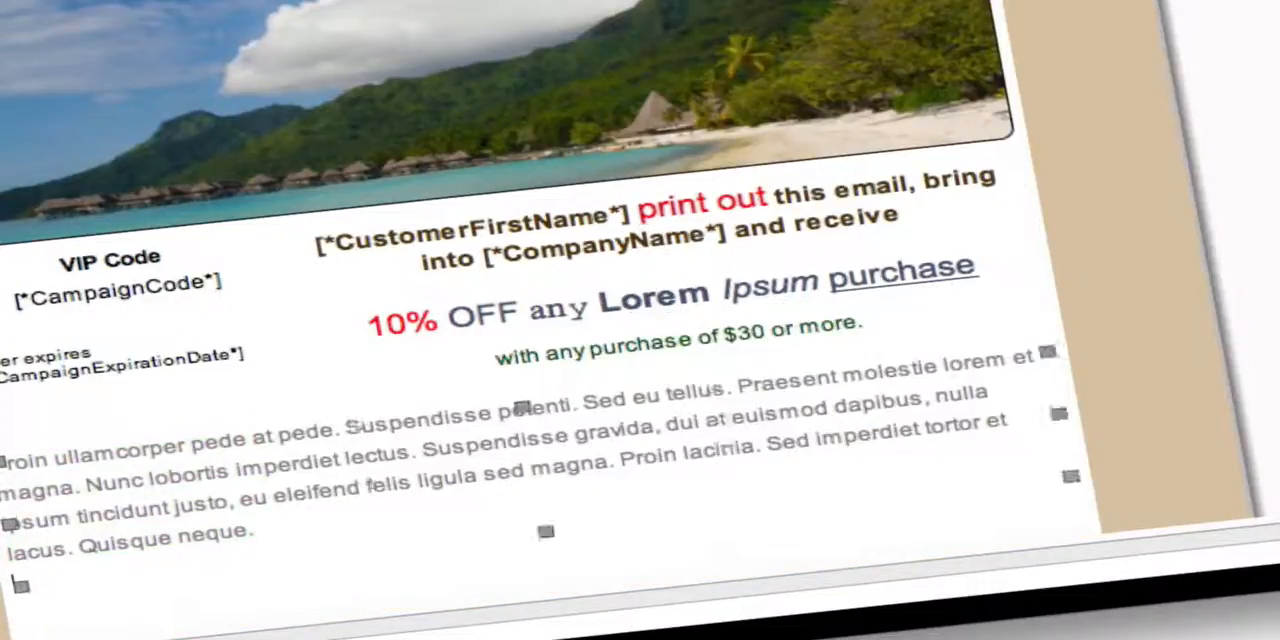
left_click_drag(54, 460, 95, 456)
left_click_drag(163, 450, 186, 447)
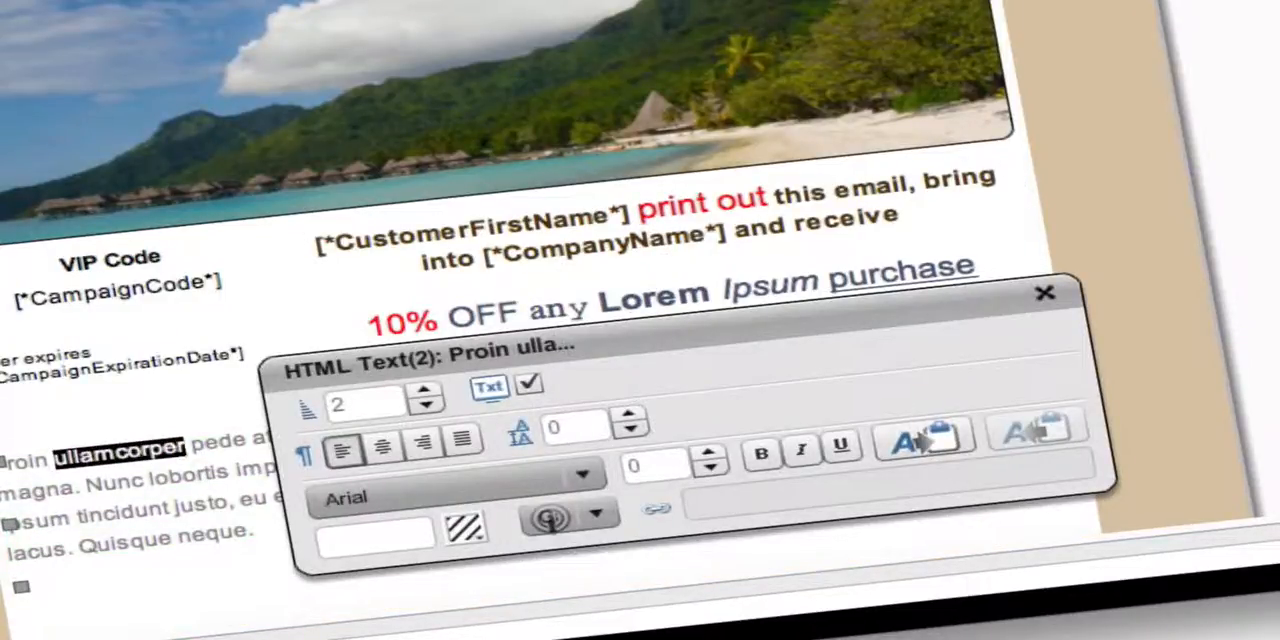
left_click(1035, 430)
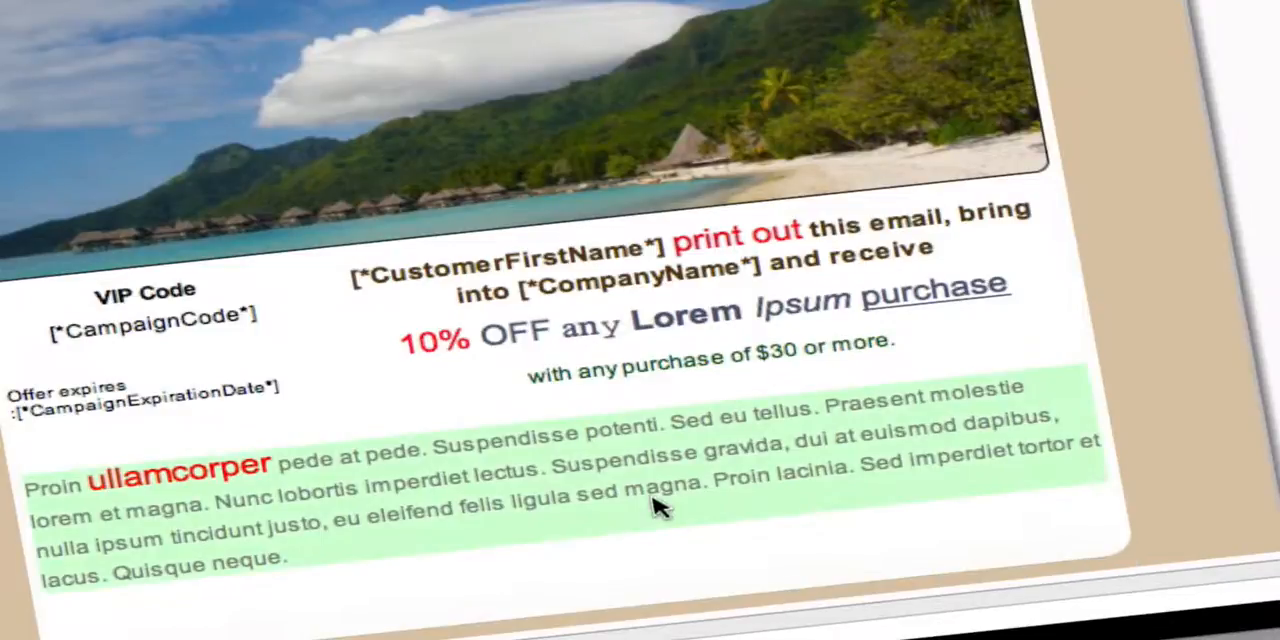
left_click(570, 467)
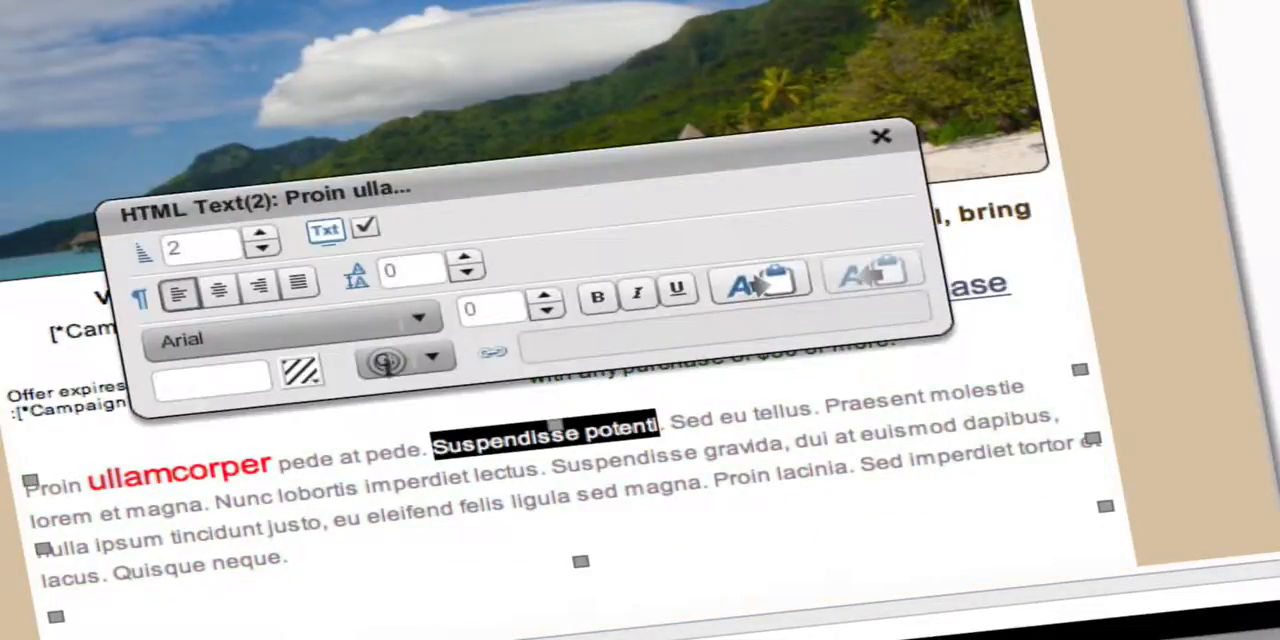
left_click_drag(552, 467, 783, 445)
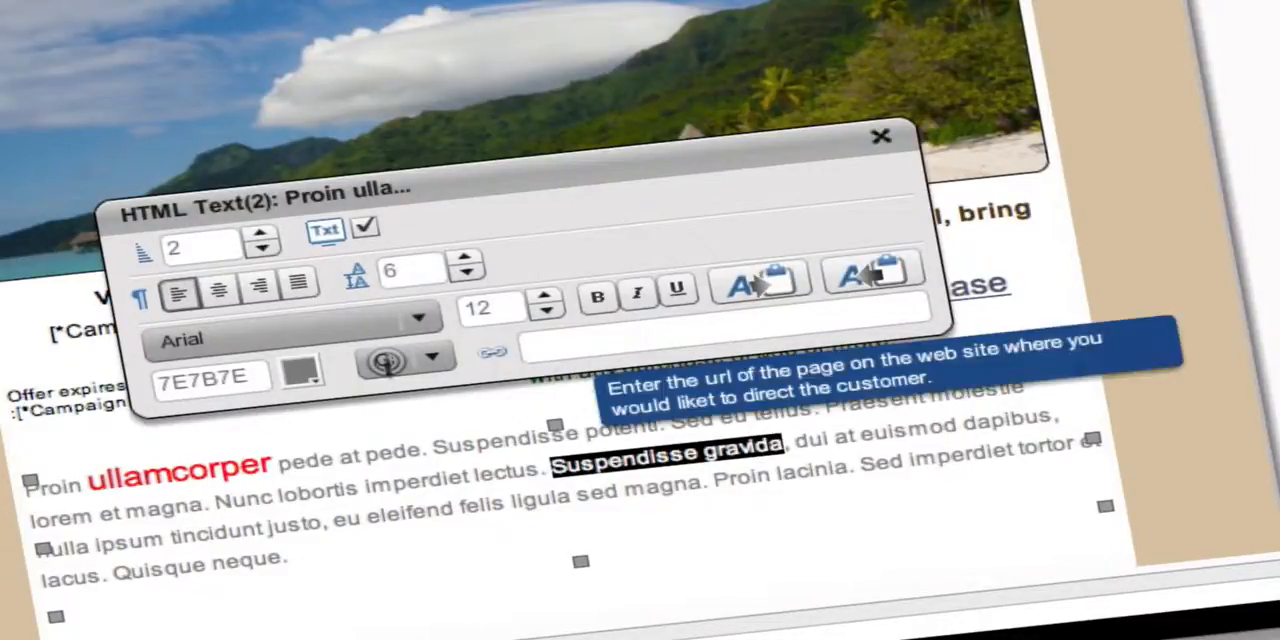
left_click(560, 346)
type("ww")
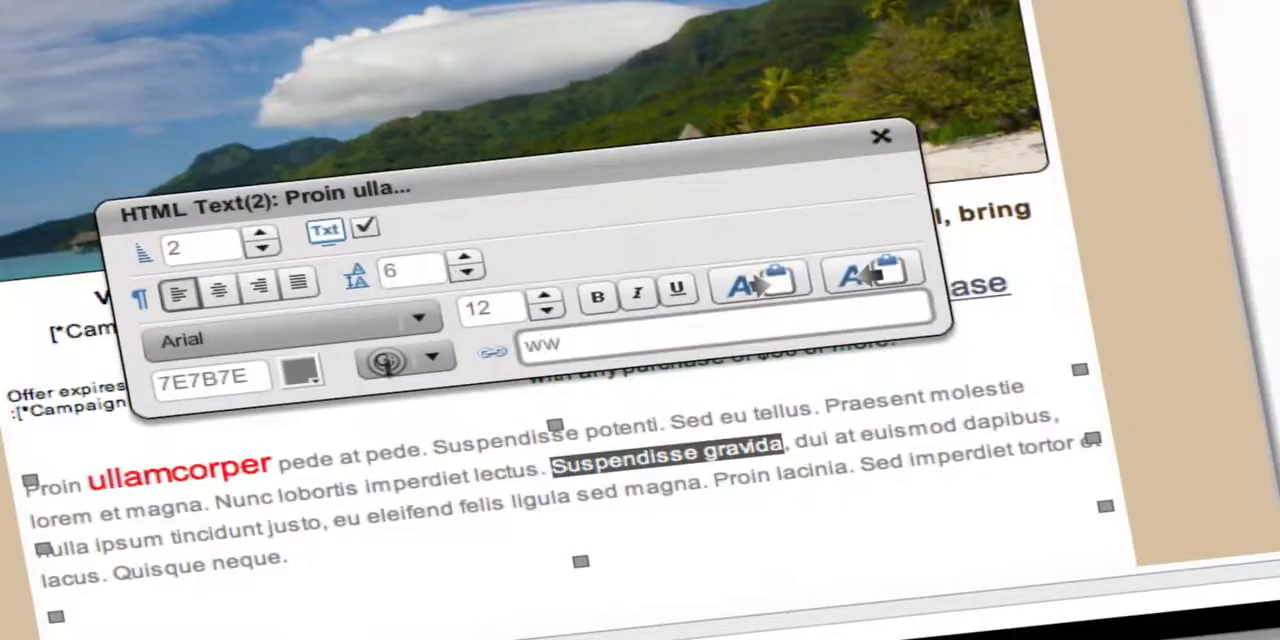
type("w.goog")
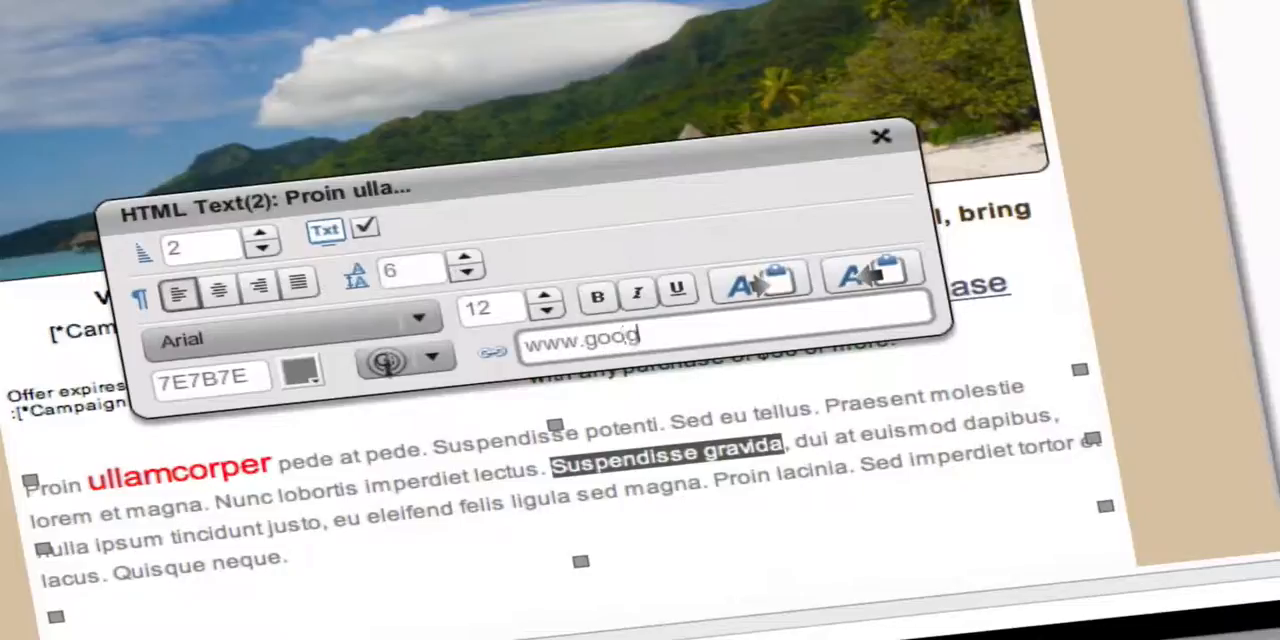
type("le.com")
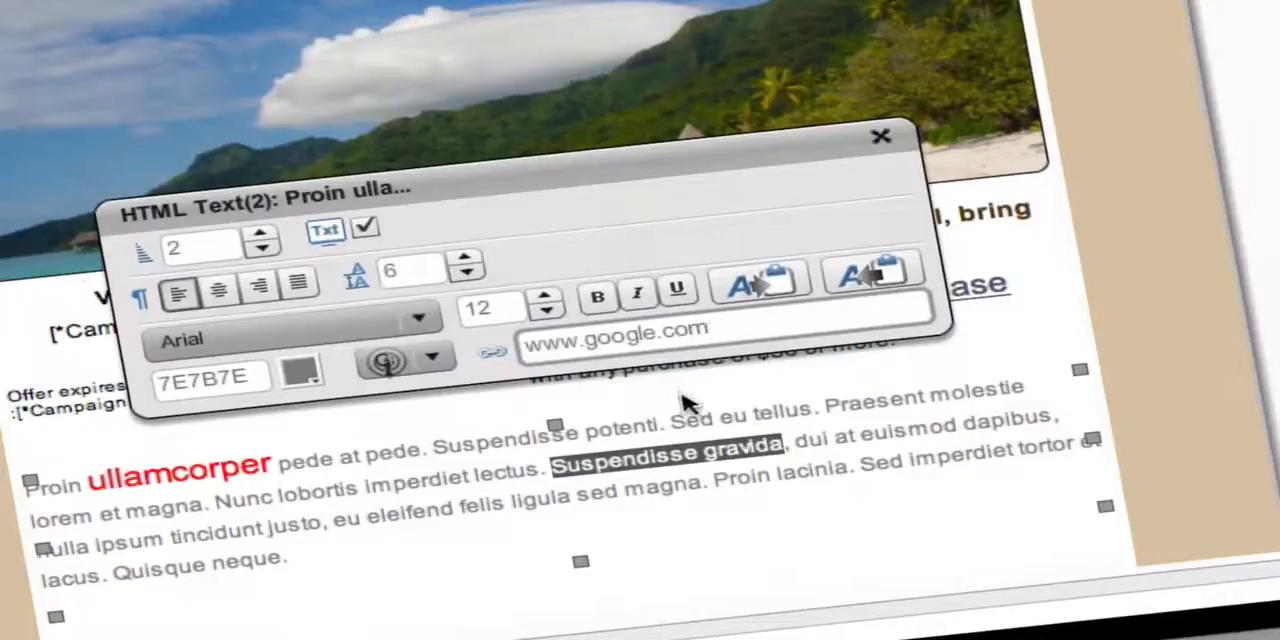
key("Return")
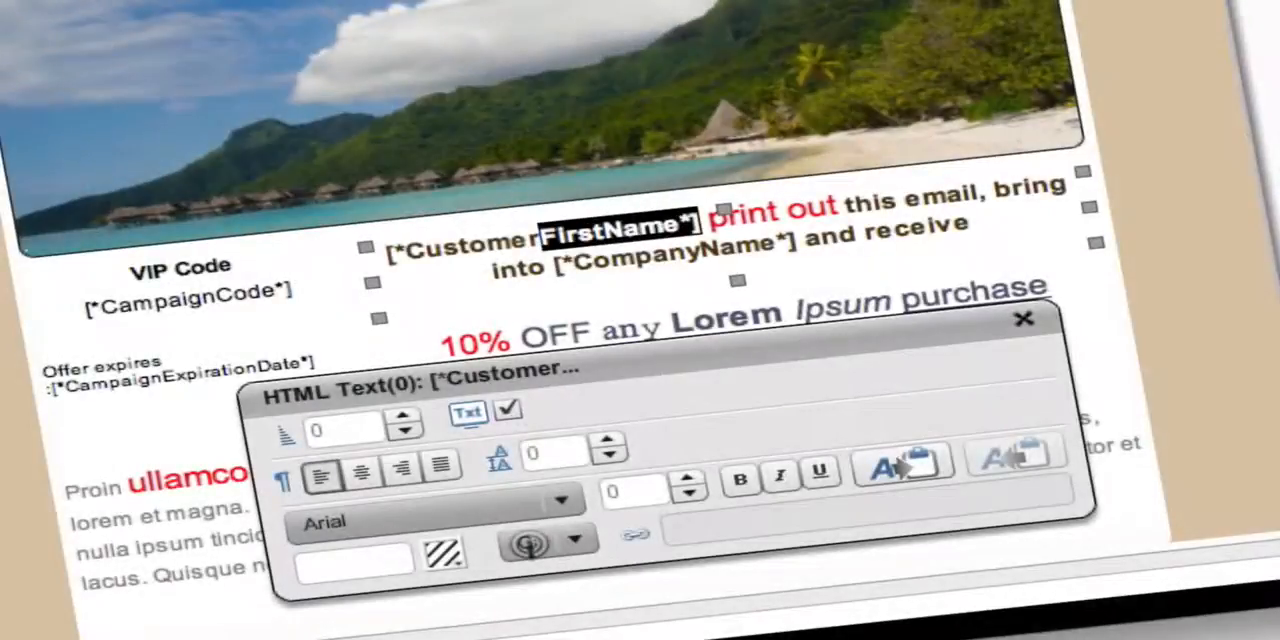
Delete the [*CustomerFirstName*] placeholder before "print out" and reinsert it as the Customer First Name variable.
left_click_drag(540, 236, 384, 252)
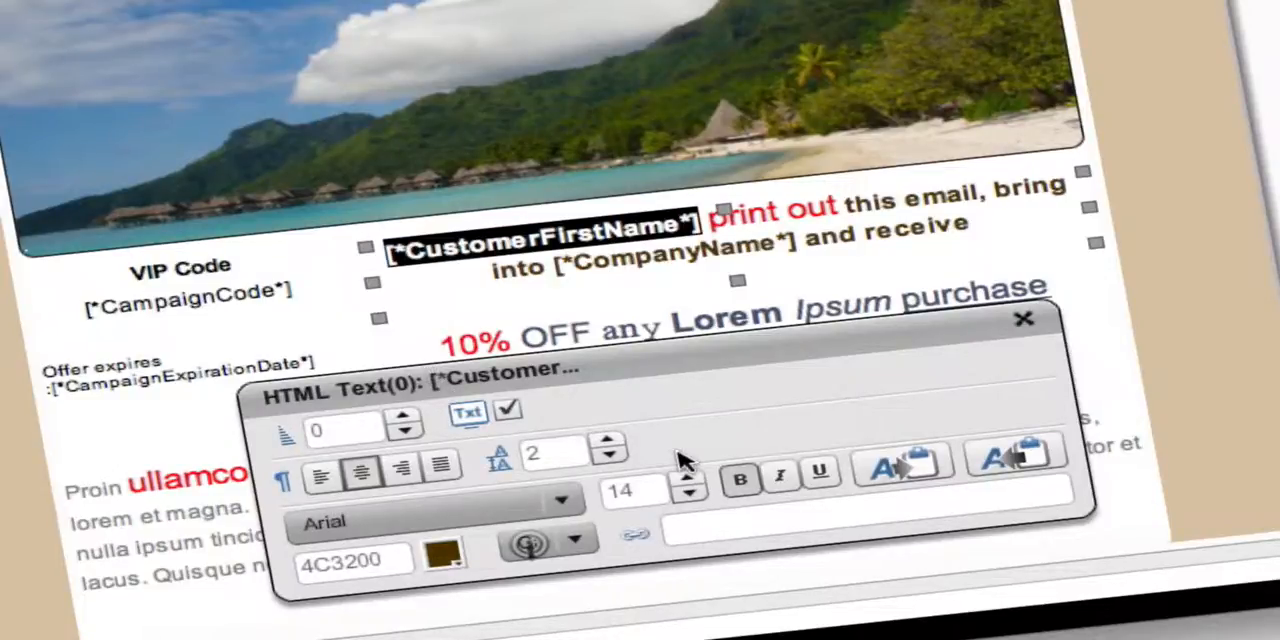
key("Delete")
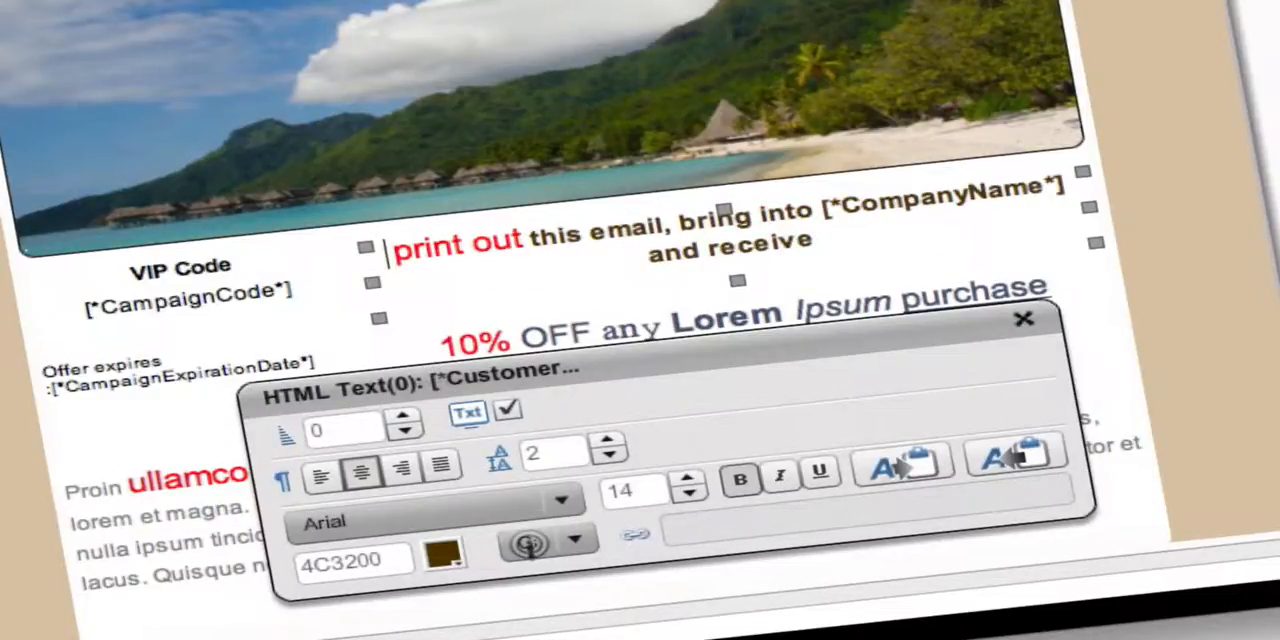
left_click(577, 546)
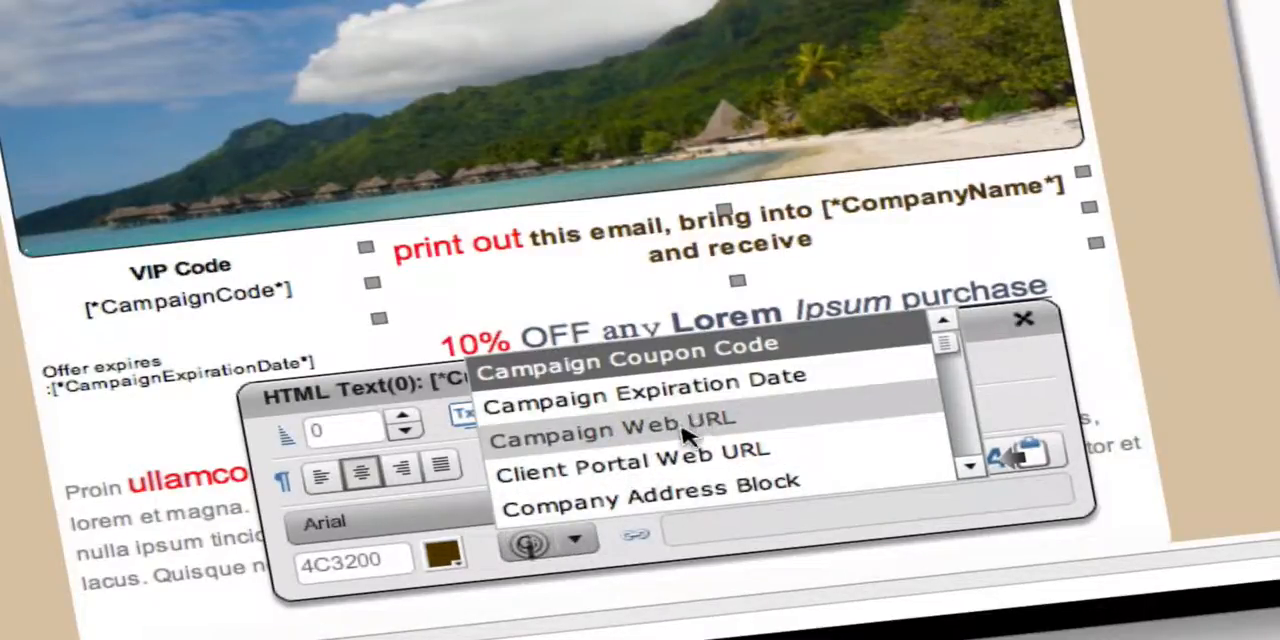
left_click_drag(946, 345, 966, 432)
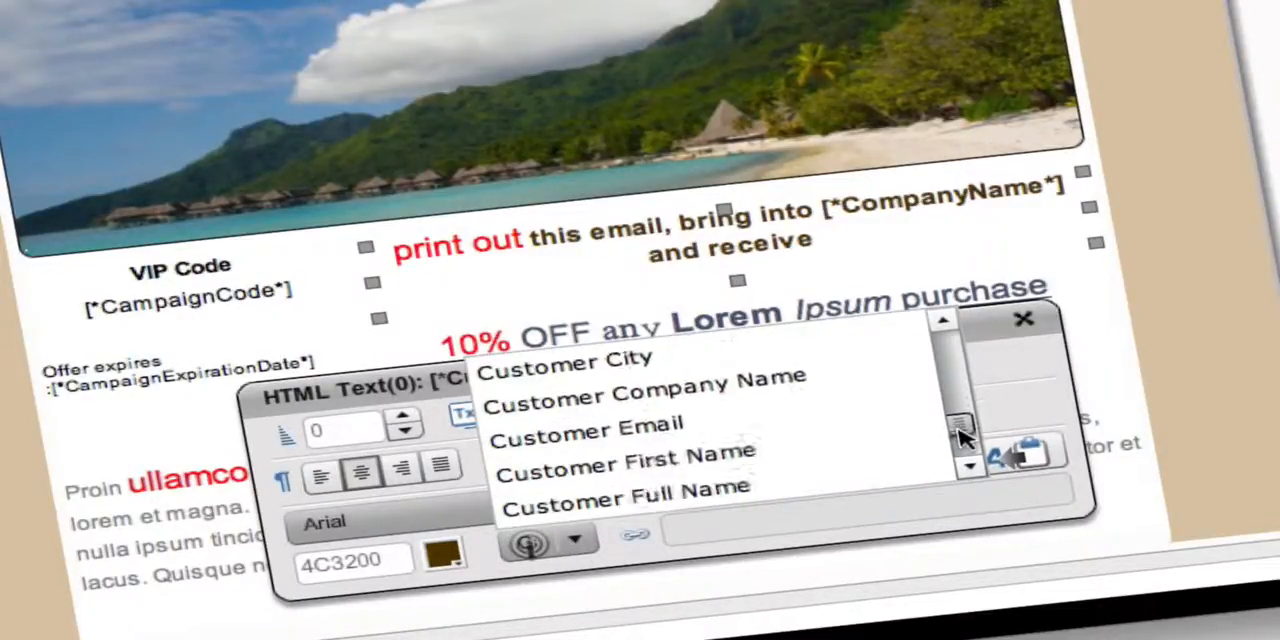
left_click(751, 500)
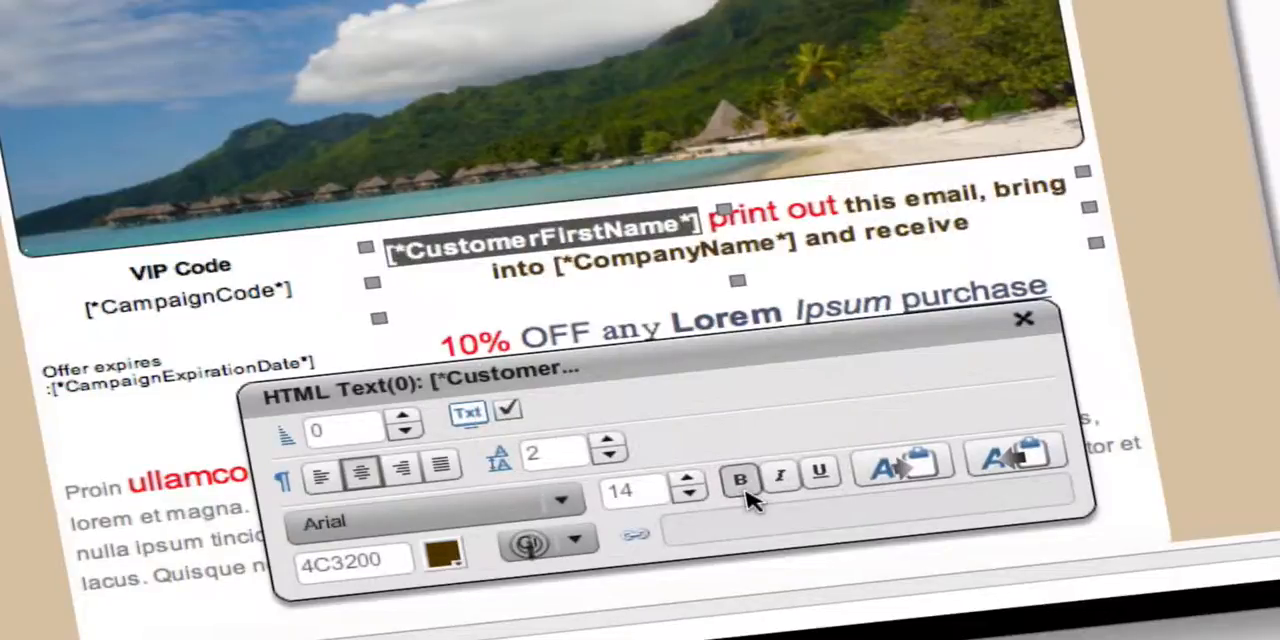
Replace the [*CustomerFirstName*] placeholder with a customer's first name as plain text and leave the paragraph.
type("Julie")
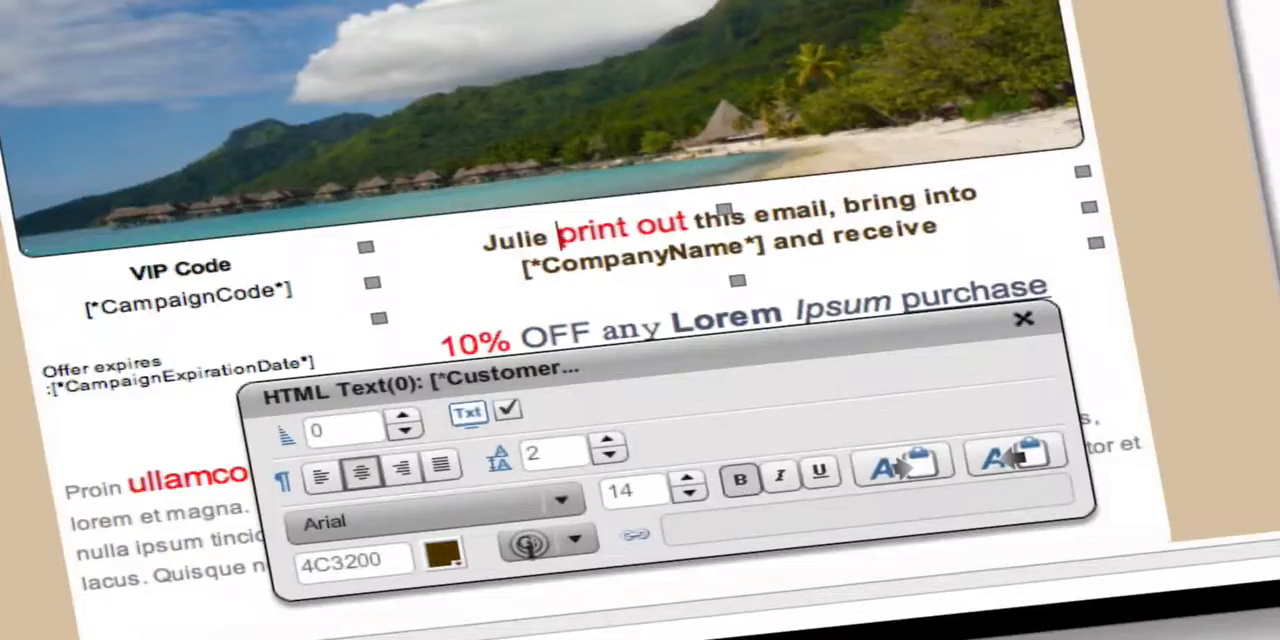
left_click(1262, 340)
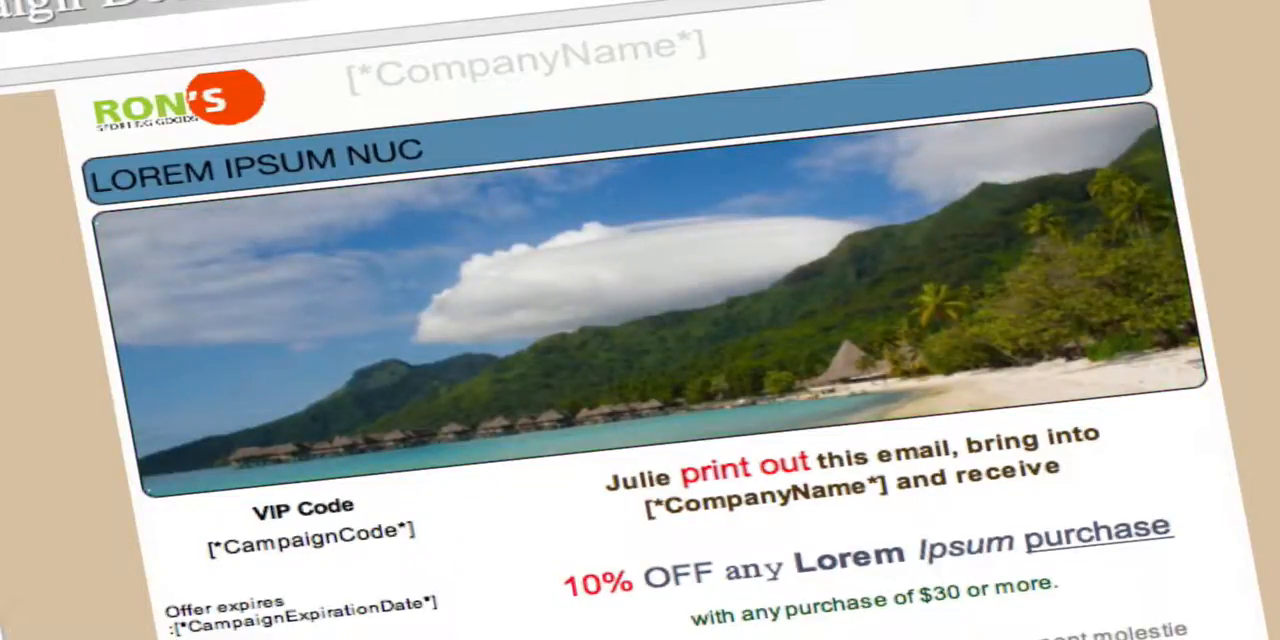
Move the [*CompanyName*] canvas text at the top of the email to X 45 and Y 150.
left_click(755, 55)
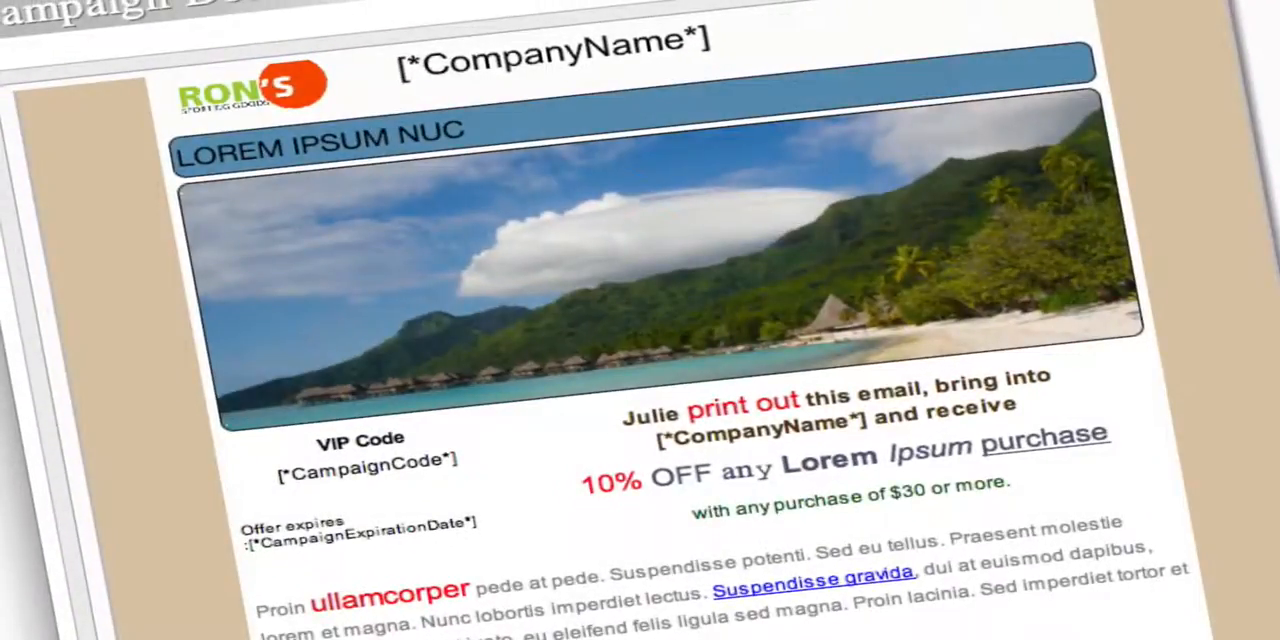
left_click(636, 60)
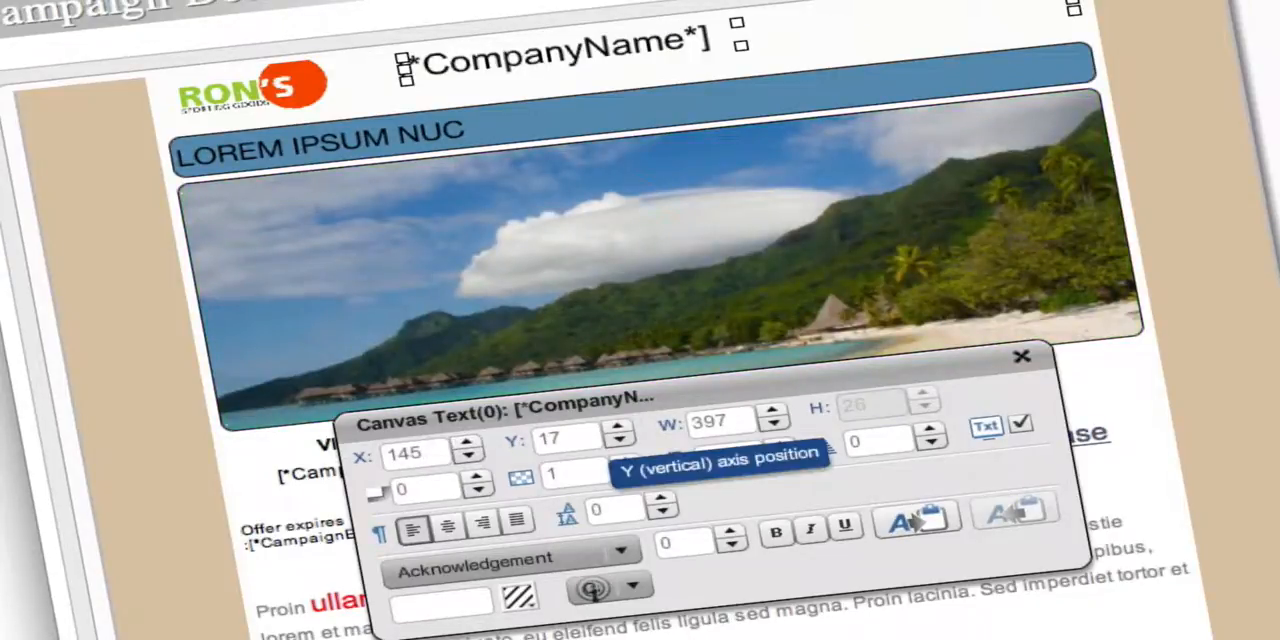
double_click(548, 440)
type("150")
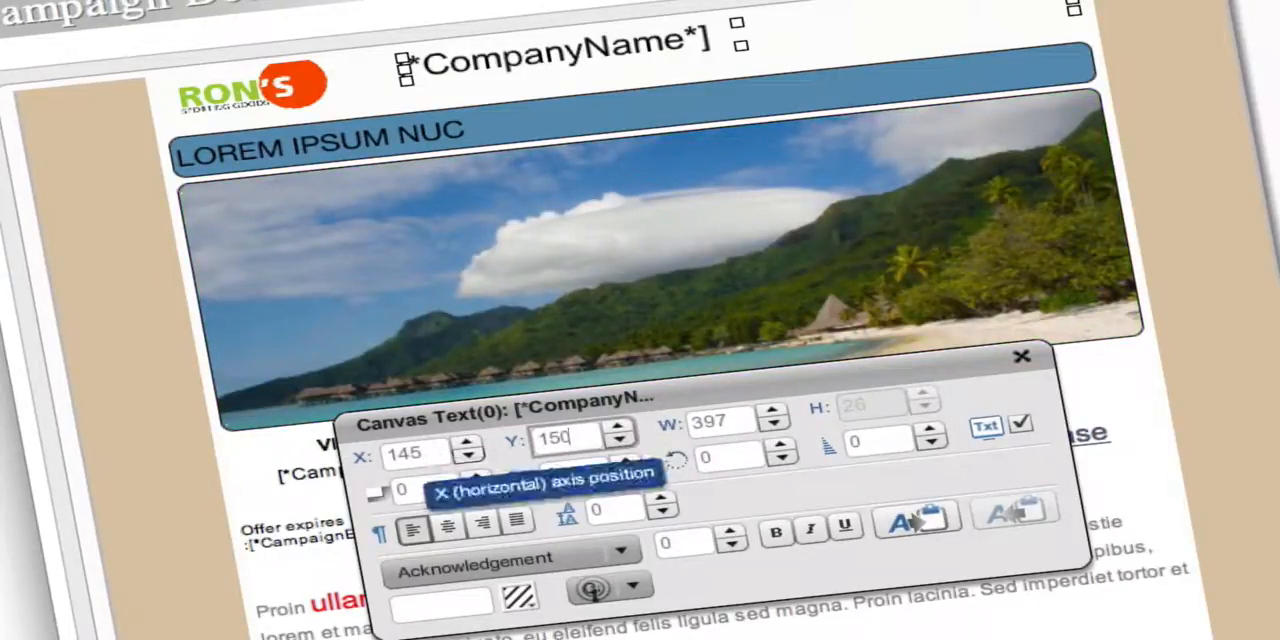
key("Return")
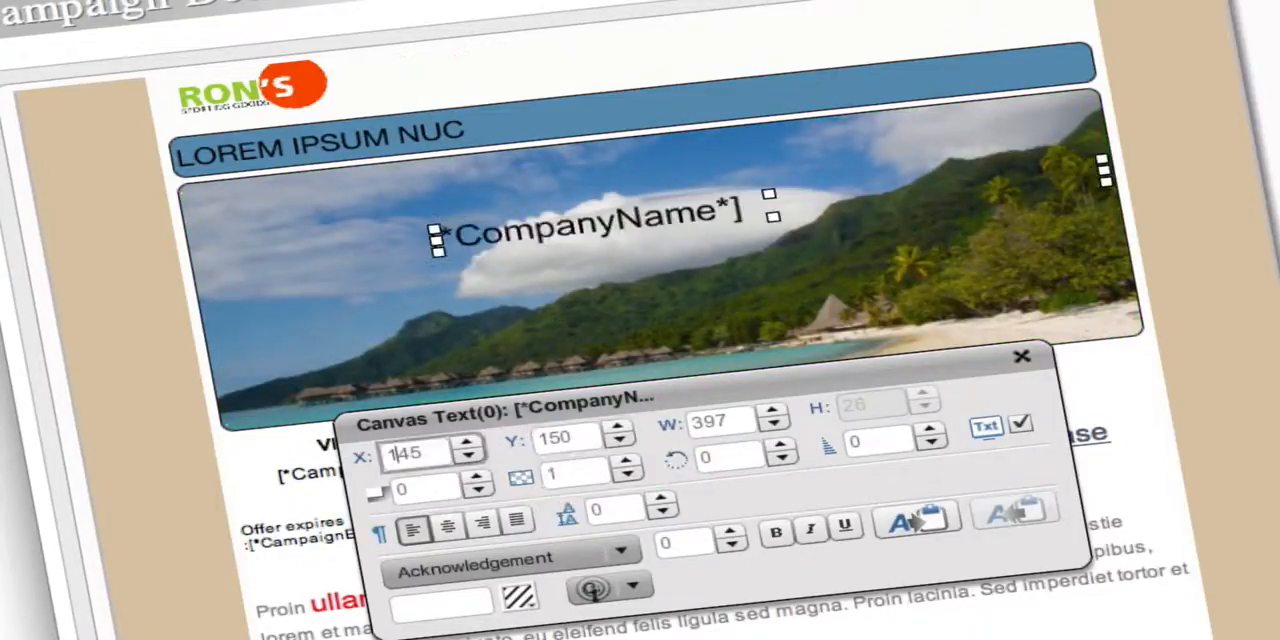
left_click(548, 445)
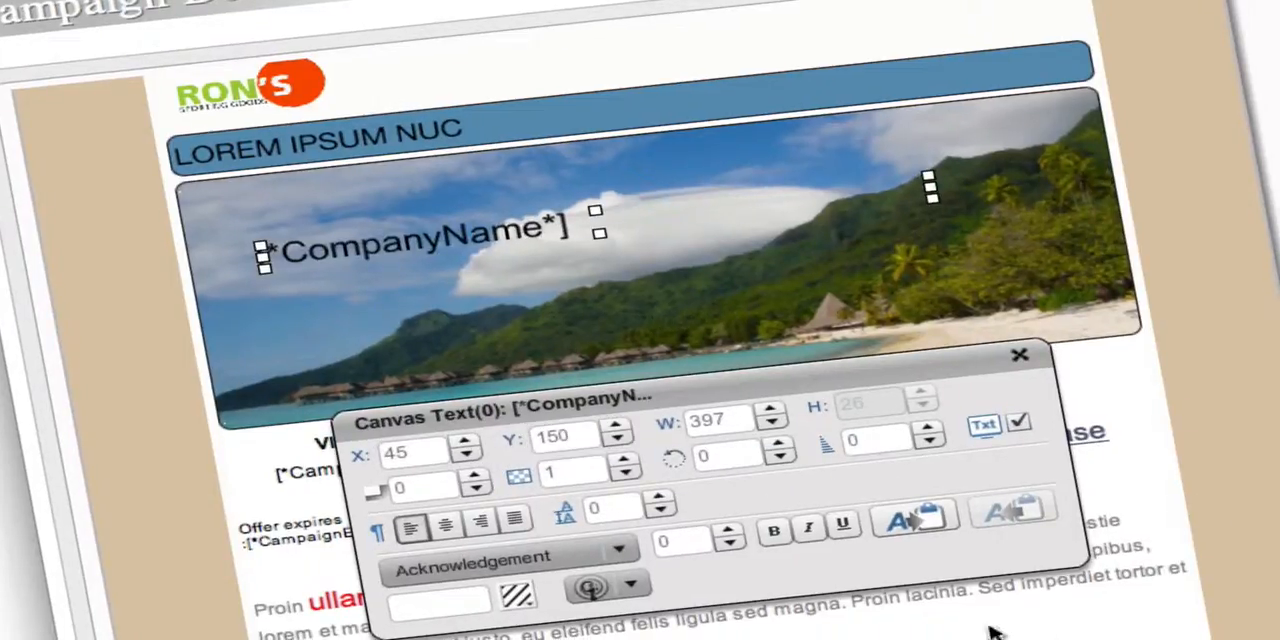
Set the width of the [*CompanyName*] canvas text to 257 and then to 457.
left_click_drag(688, 422, 705, 422)
type("257")
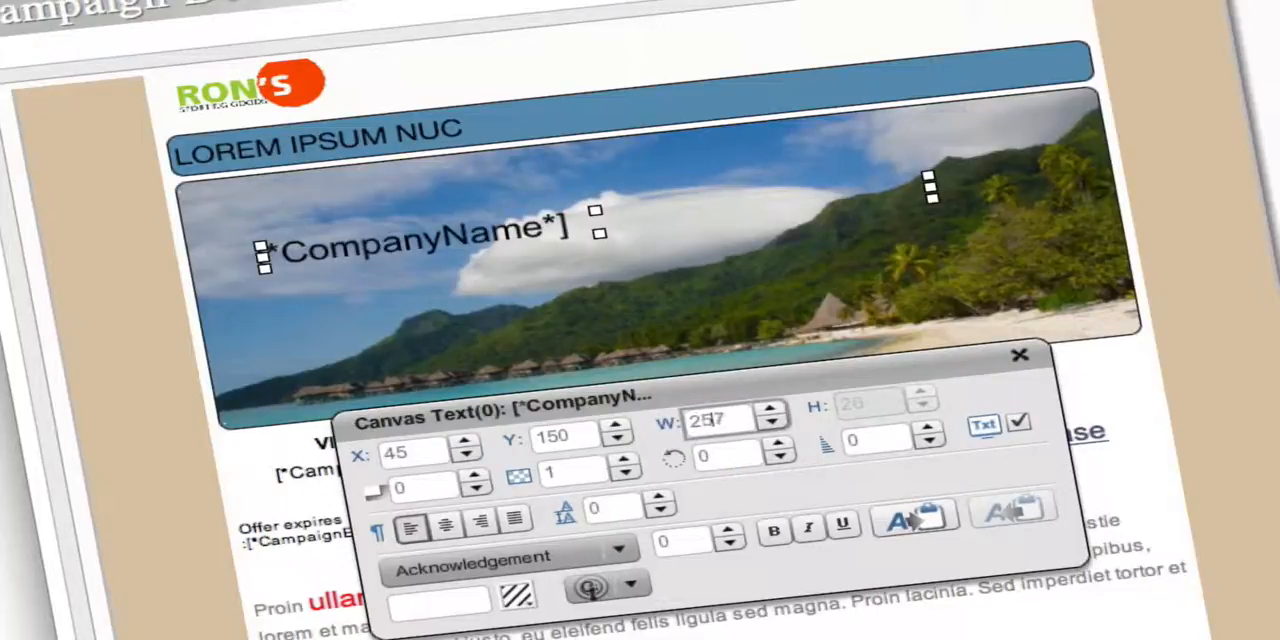
left_click(580, 437)
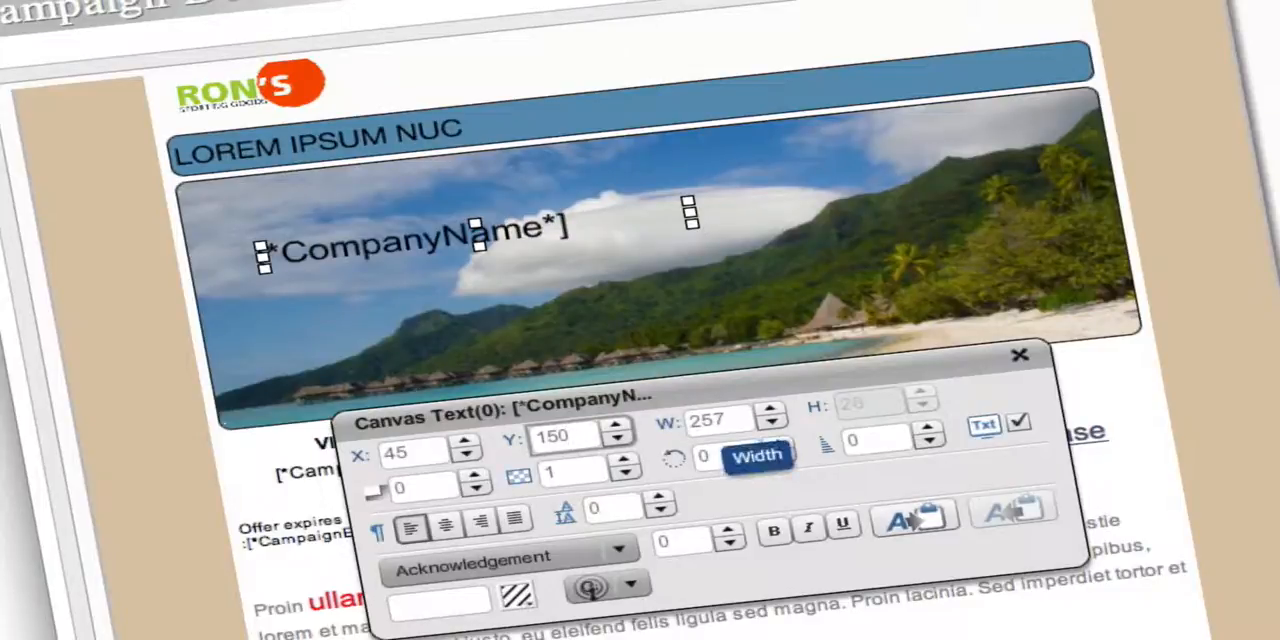
left_click_drag(688, 423, 698, 422)
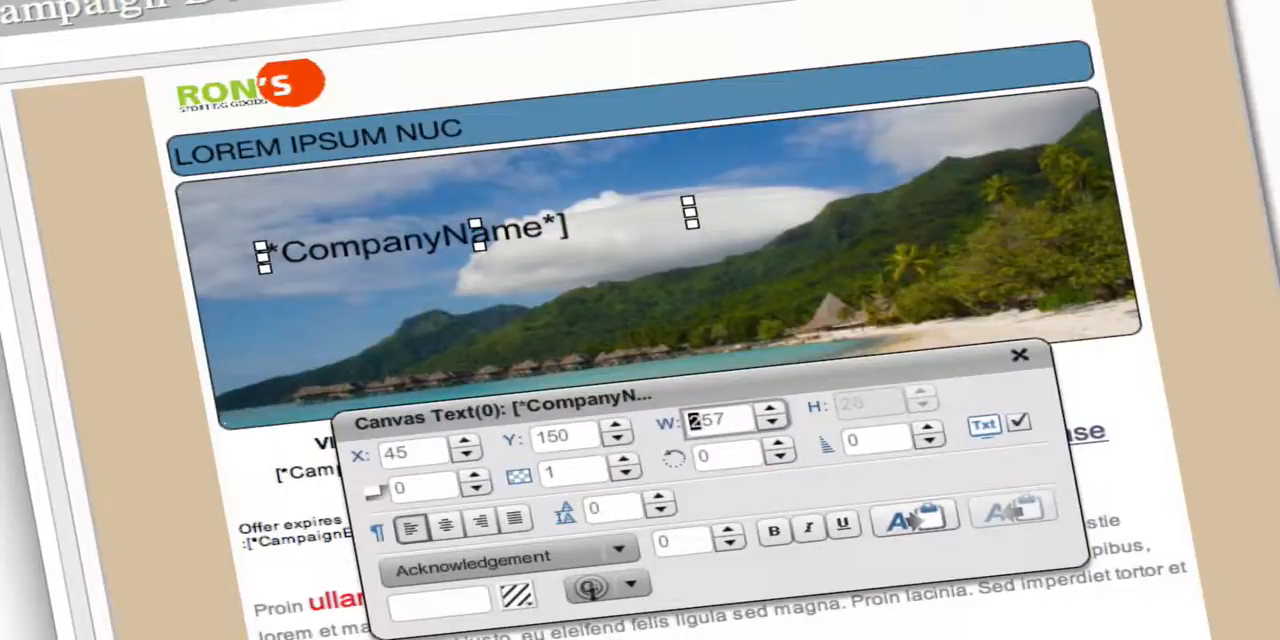
type("4")
left_click(580, 437)
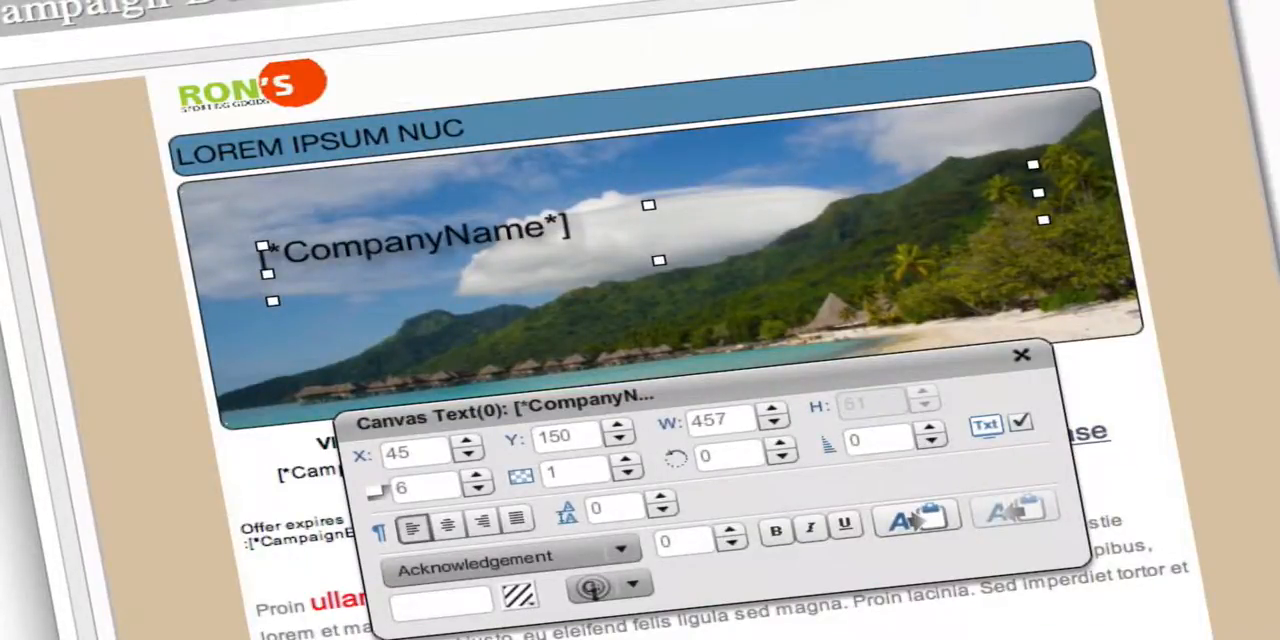
Set the shadow of the [*CompanyName*] canvas text to 0 and then raise it to 7.
left_click(438, 488)
double_click(400, 487)
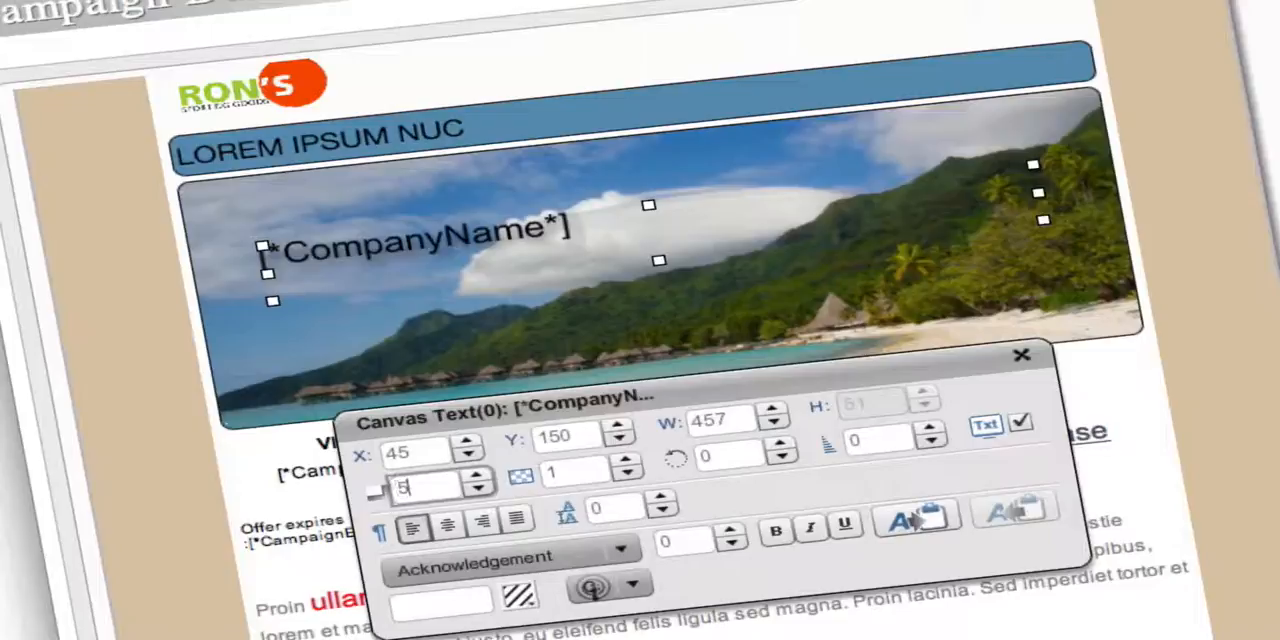
type("0")
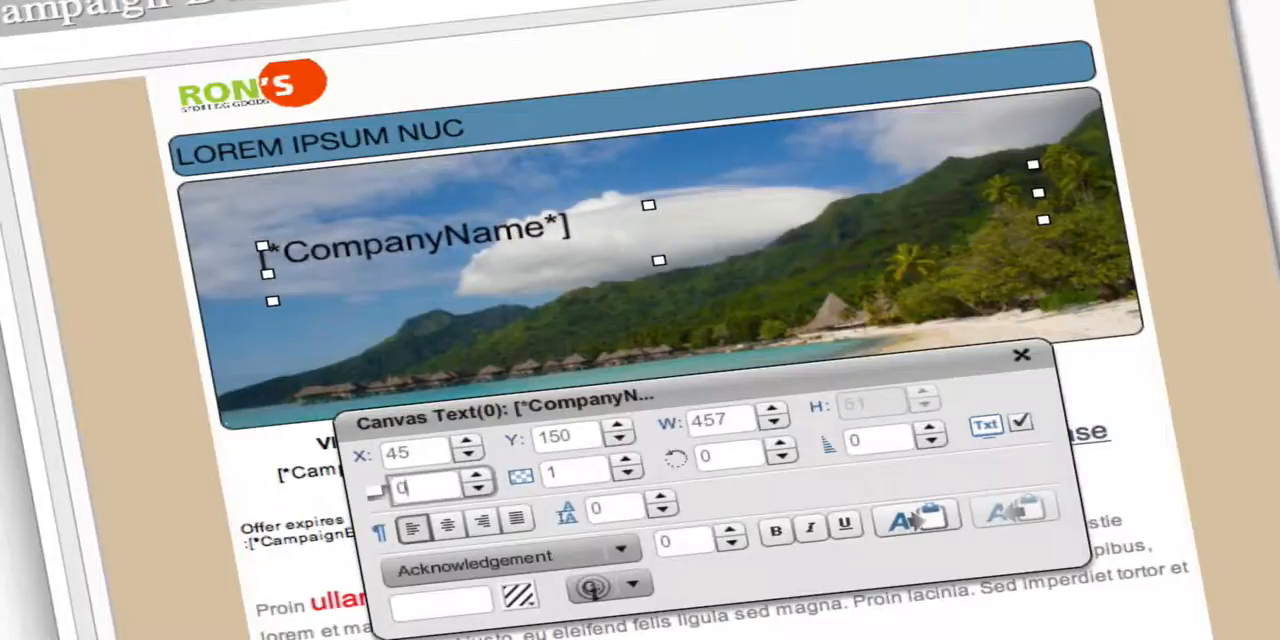
key("Up")
key("Up")
key("Up")
key("Up")
key("Up")
key("Up")
key("Up")
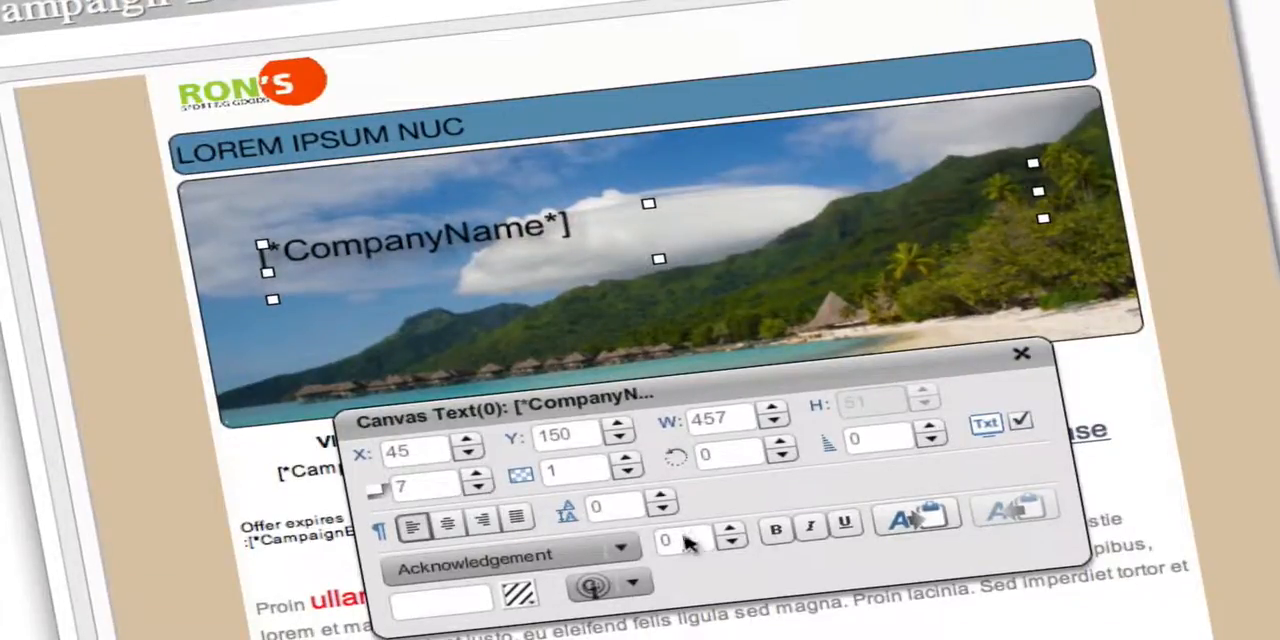
Lower the opacity of the [*CompanyName*] canvas text gradually to 0.
double_click(600, 474)
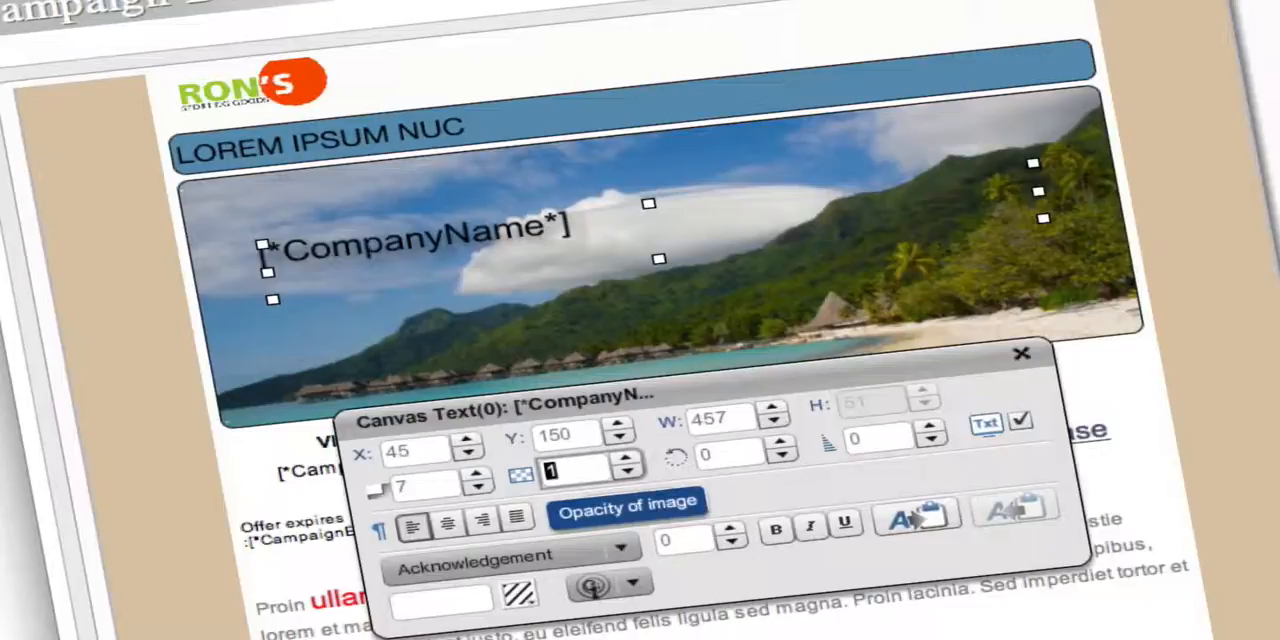
key("Down")
key("Down")
key("Down")
key("Down")
key("Down")
key("Down")
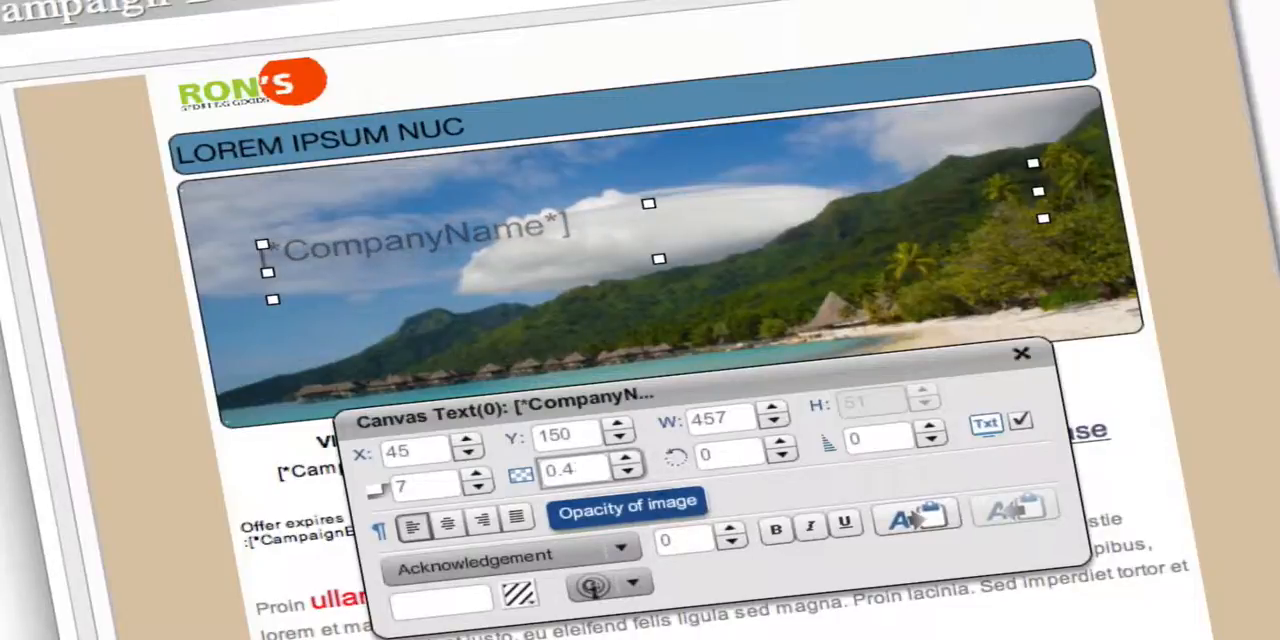
key("Down")
key("Down")
key("Down")
key("Down")
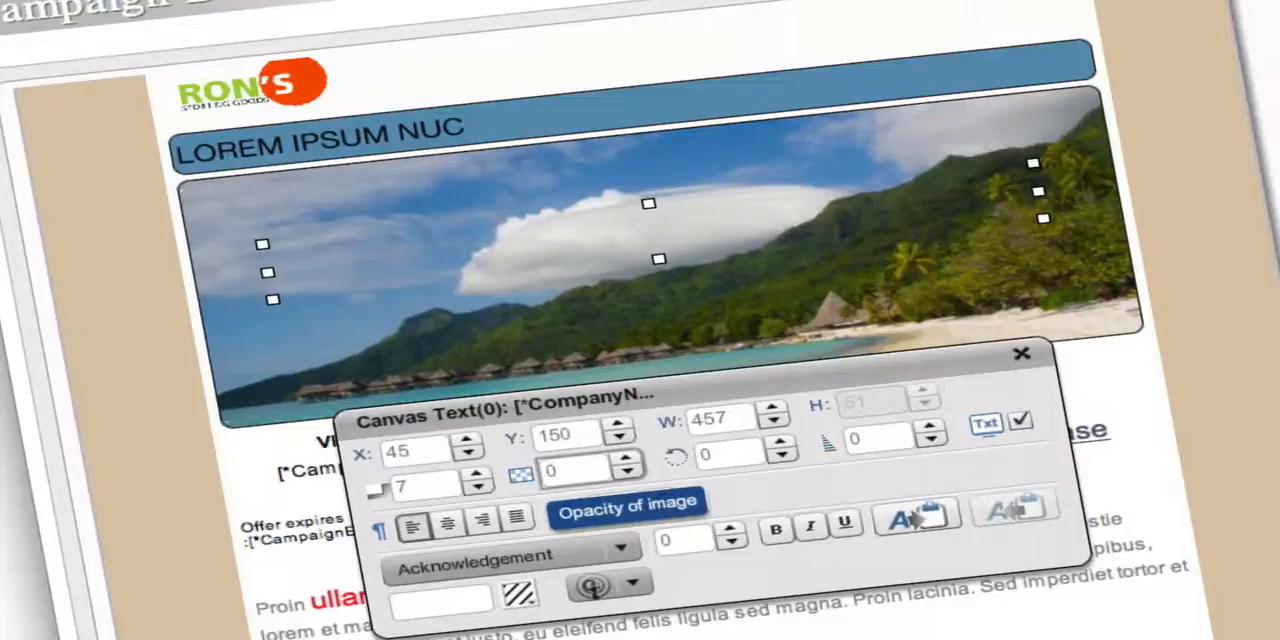
Raise the opacity of the [*CompanyName*] canvas text back to 1.
key("Up")
key("Up")
key("Up")
key("Up")
key("Up")
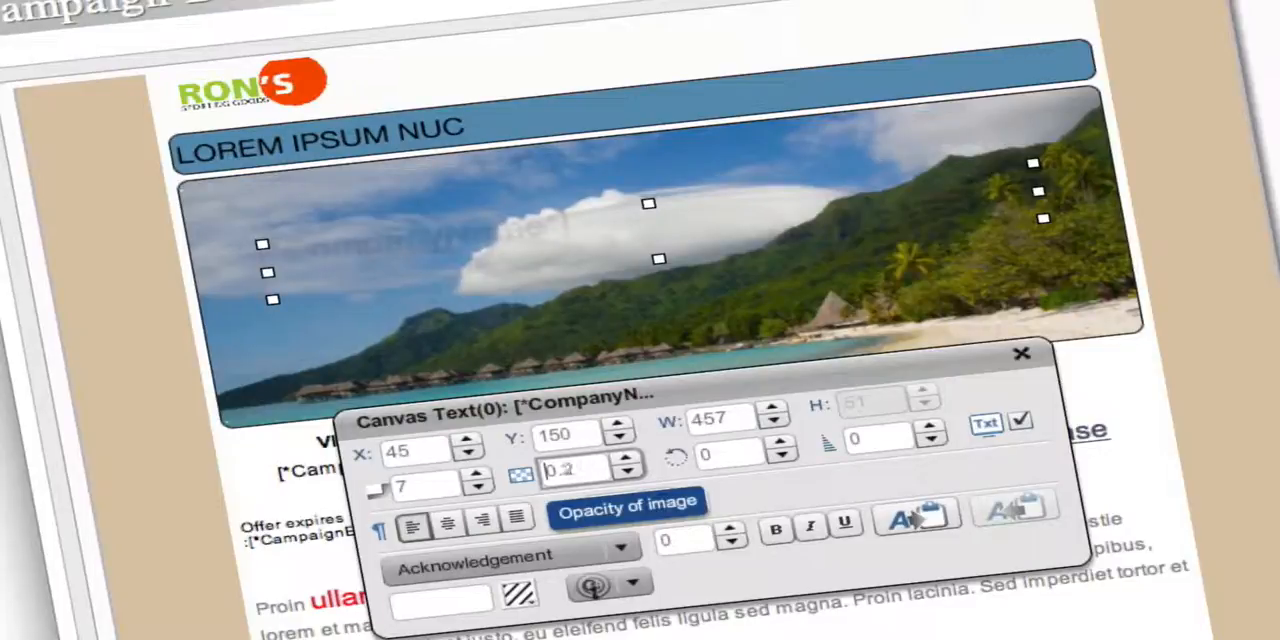
key("Up")
key("Up")
key("Up")
key("Up")
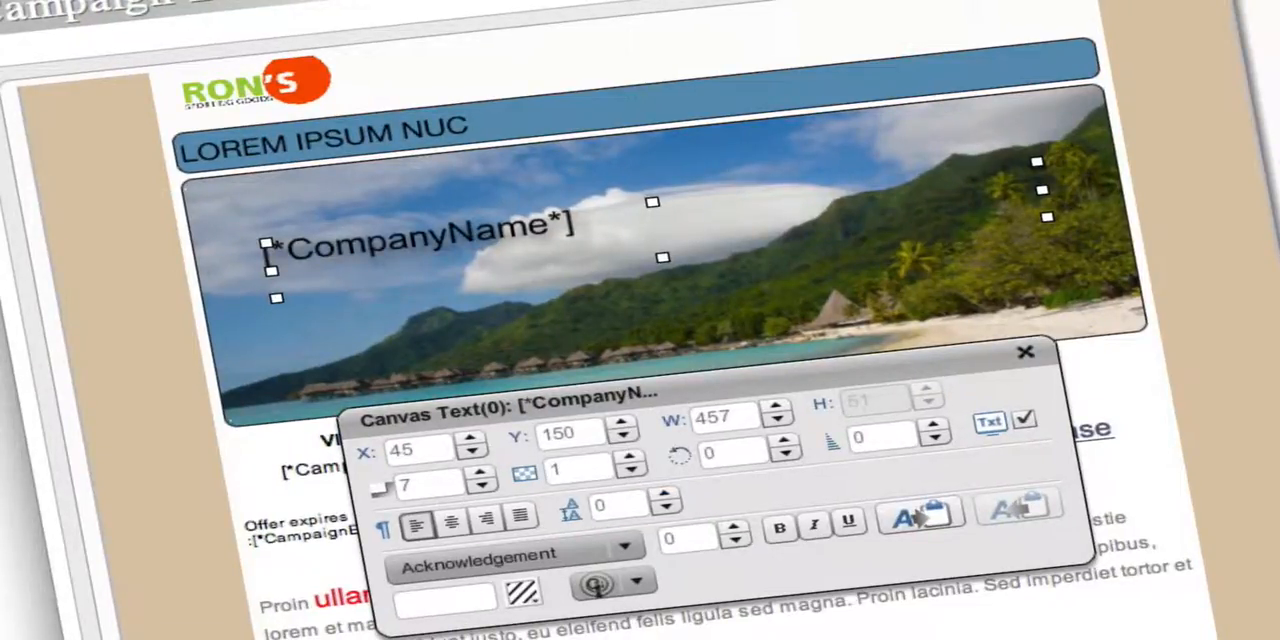
Increase the rotation of the [*CompanyName*] canvas text gradually to 40.
left_click(702, 458)
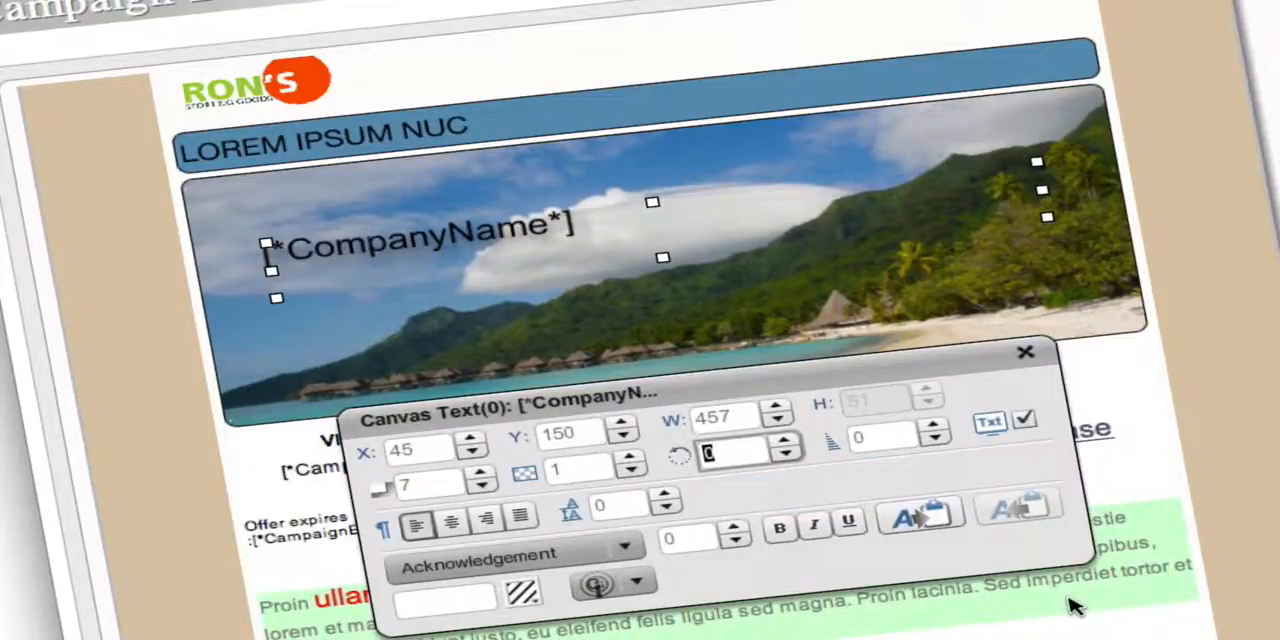
type("6")
key("Up")
key("Up")
key("Up")
key("Up")
key("Up")
key("Up")
key("Up")
key("Up")
key("Up")
key("Up")
key("Up")
key("Up")
key("Up")
key("Up")
key("Up")
key("Up")
key("Up")
key("Up")
key("Up")
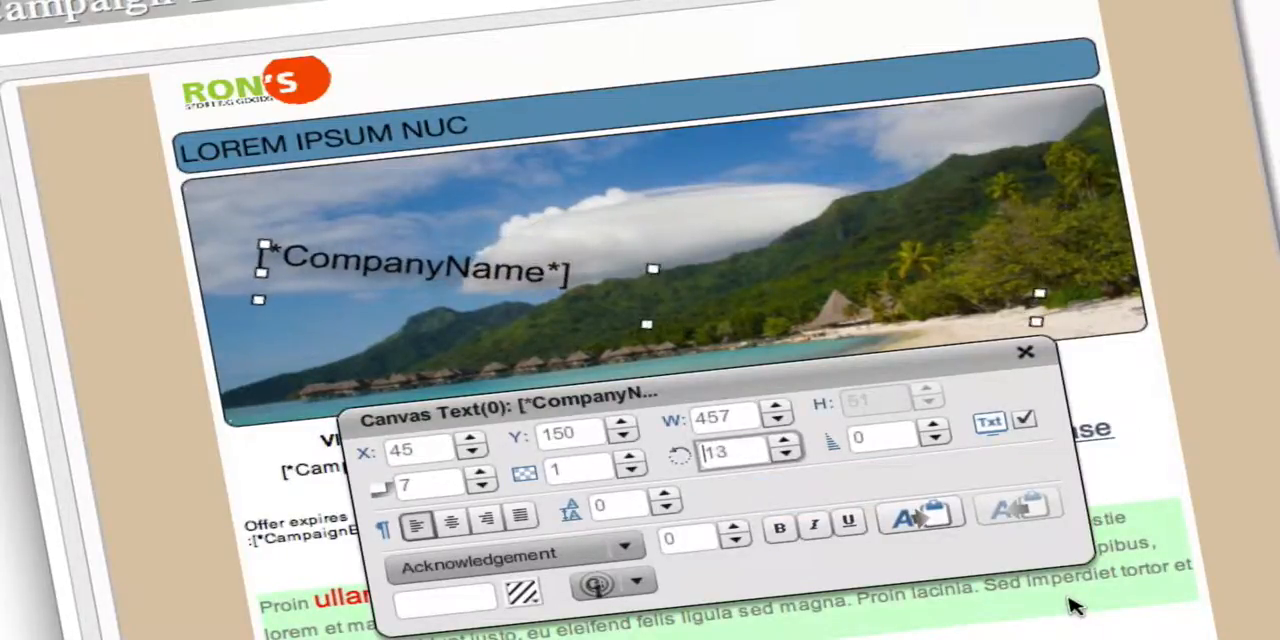
key("Up")
key("Up")
key("Up")
key("Up")
key("Up")
key("Up")
key("Up")
key("Up")
key("Up")
key("Up")
key("Up")
key("Up")
key("Up")
key("Up")
key("Up")
key("Up")
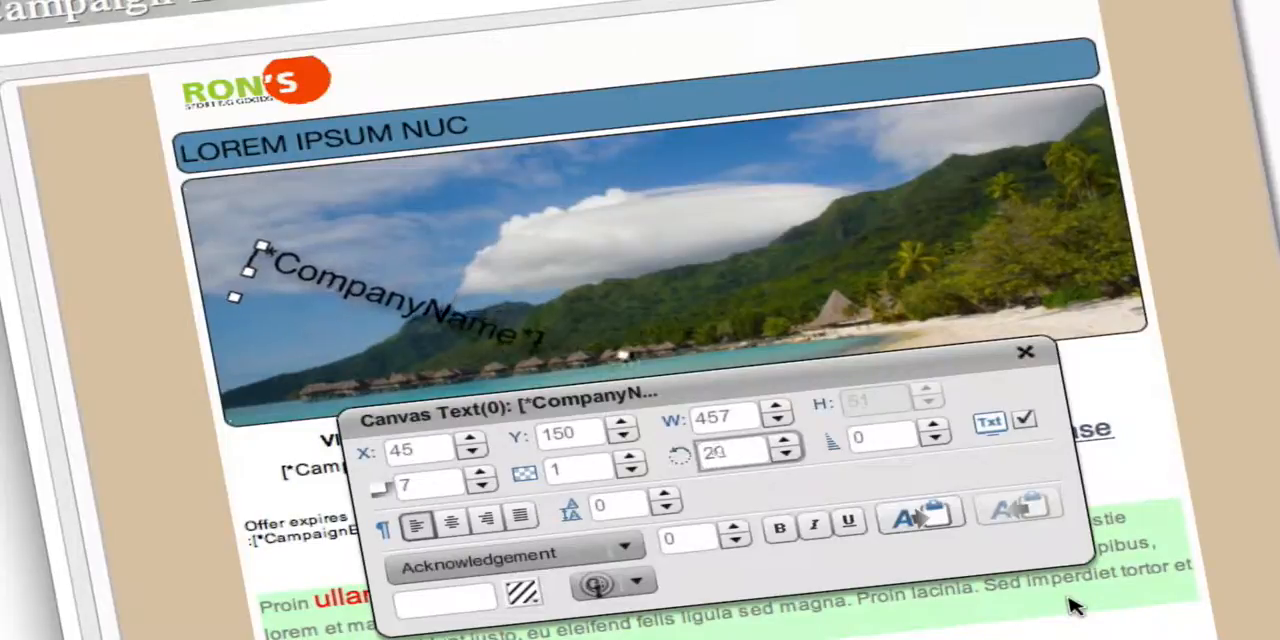
key("Up")
key("Up")
key("Up")
key("Up")
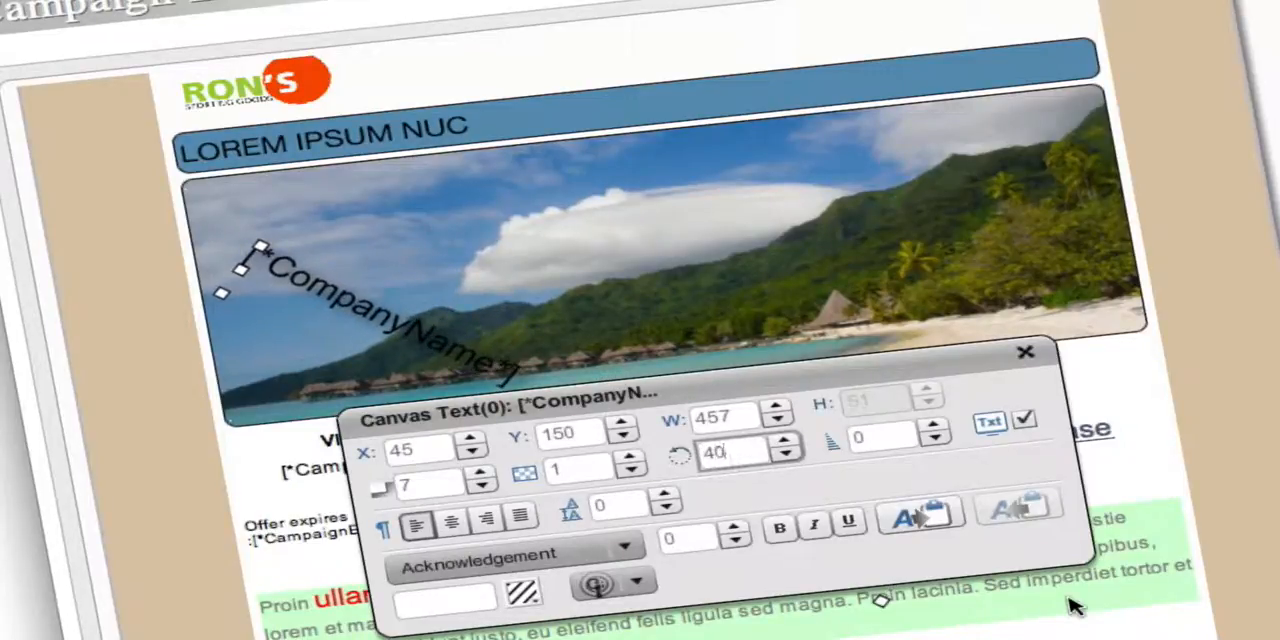
Reduce the rotation of the [*CompanyName*] canvas text back to 0.
key("Down")
key("Down")
key("Down")
key("Down")
key("Down")
key("Down")
key("Down")
key("Down")
key("Down")
key("Down")
key("Down")
key("Down")
key("Down")
key("Down")
key("Down")
key("Down")
key("Down")
key("Down")
key("Down")
key("Down")
key("Down")
key("Down")
key("Down")
key("Down")
key("Down")
key("Down")
key("Down")
key("Down")
key("Down")
key("Down")
key("Down")
key("Down")
key("Down")
key("Down")
key("Down")
key("Down")
key("Down")
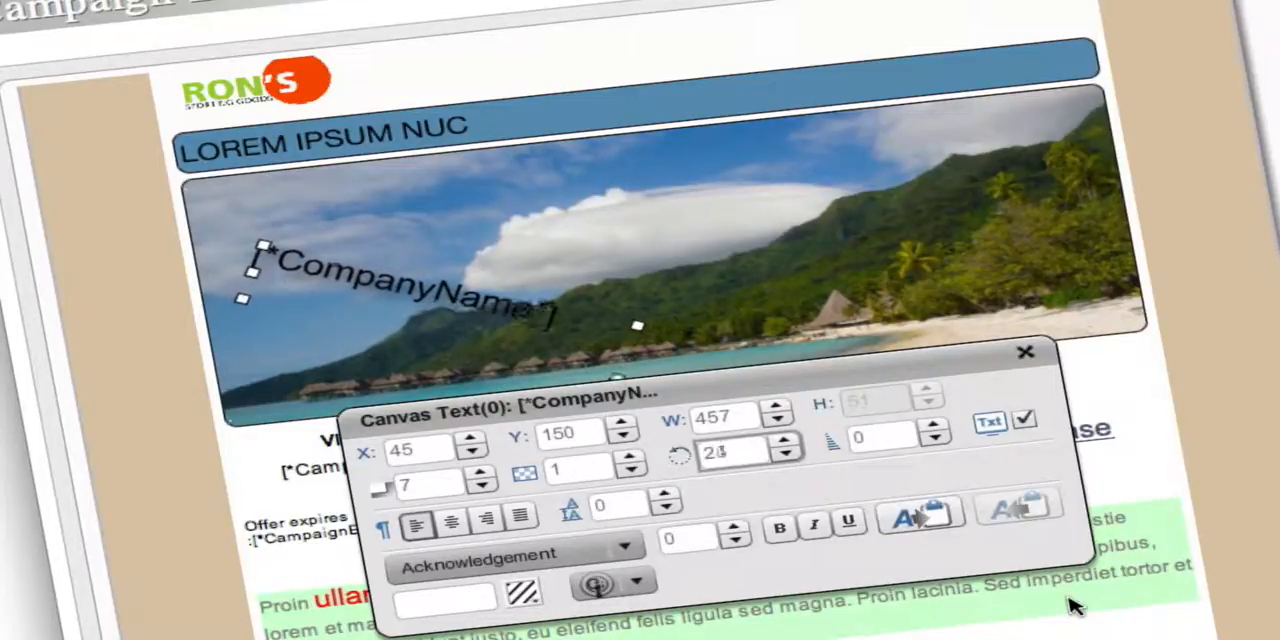
key("Down")
key("Down")
key("Down")
key("Down")
key("Down")
key("Down")
key("Down")
key("Down")
key("Down")
key("Down")
key("Down")
key("Down")
key("Down")
key("Down")
key("Down")
key("Down")
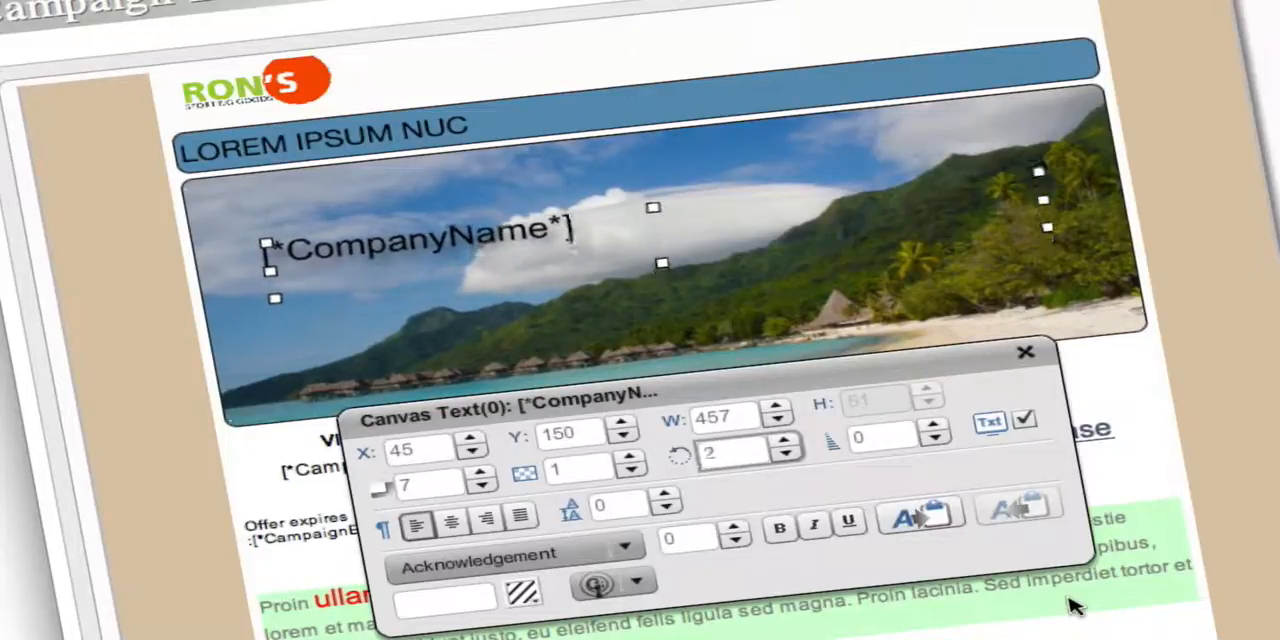
key("Down")
key("Down")
key("Down")
key("Down")
key("Down")
key("Down")
key("Down")
key("Down")
key("Down")
key("Down")
key("Down")
key("Down")
key("Down")
key("Down")
key("Down")
key("Down")
key("Down")
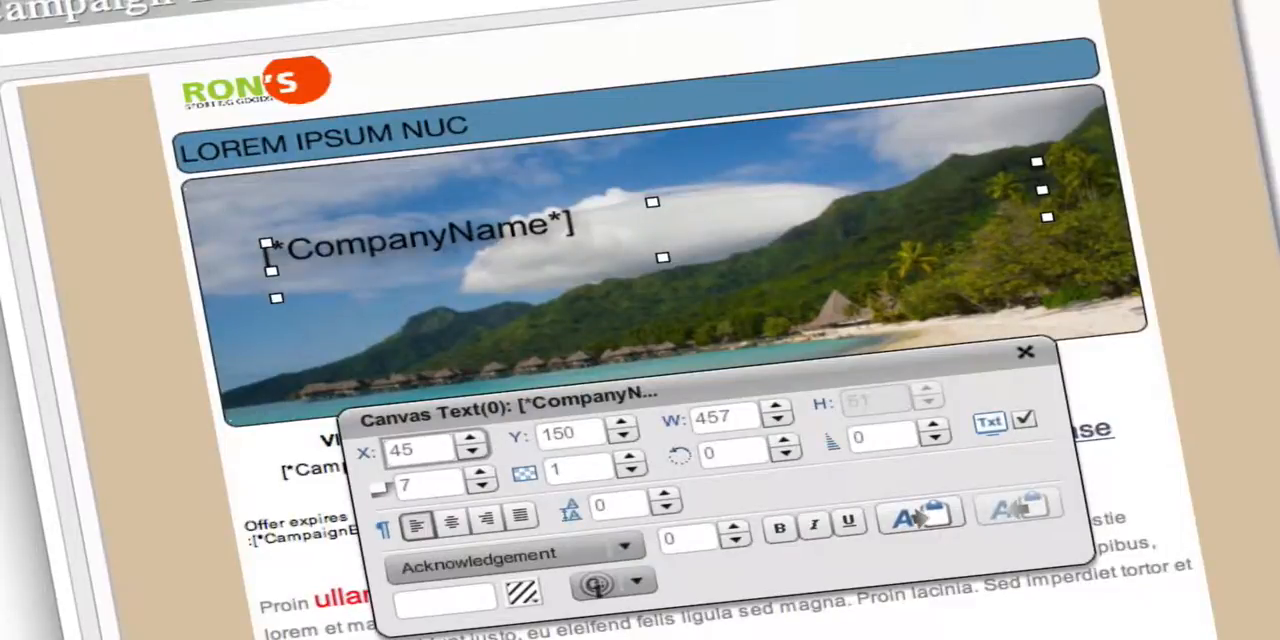
Widen the [*CompanyName*] canvas text gradually to a width of 469.
key("Tab")
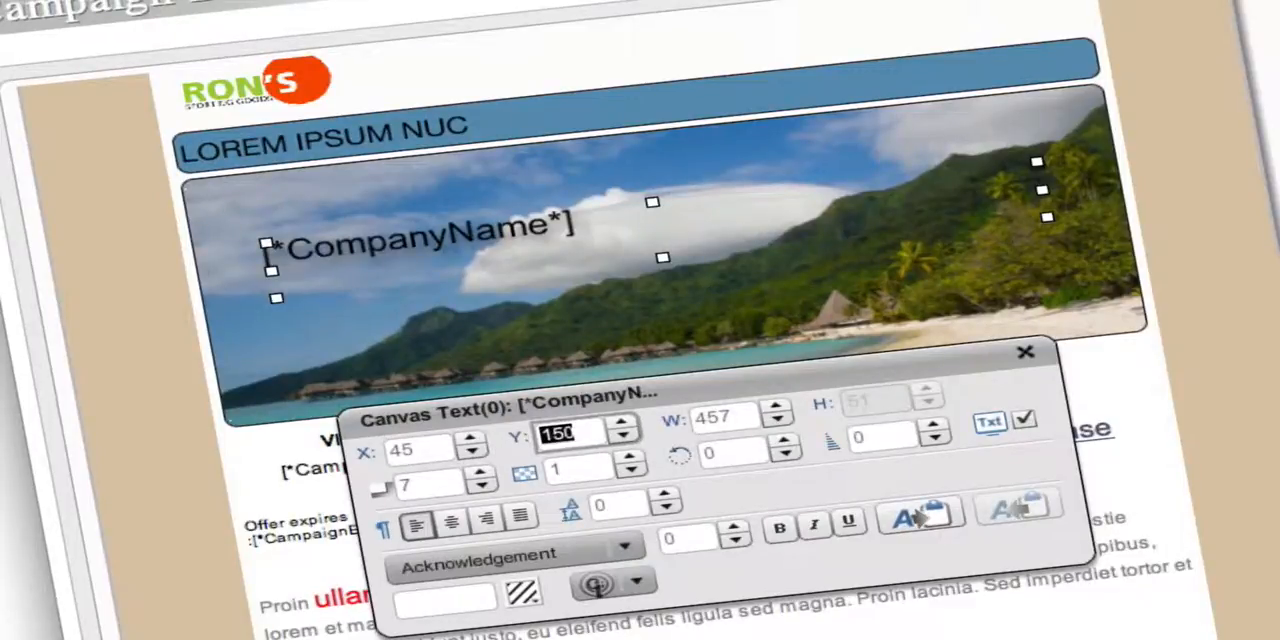
key("Tab")
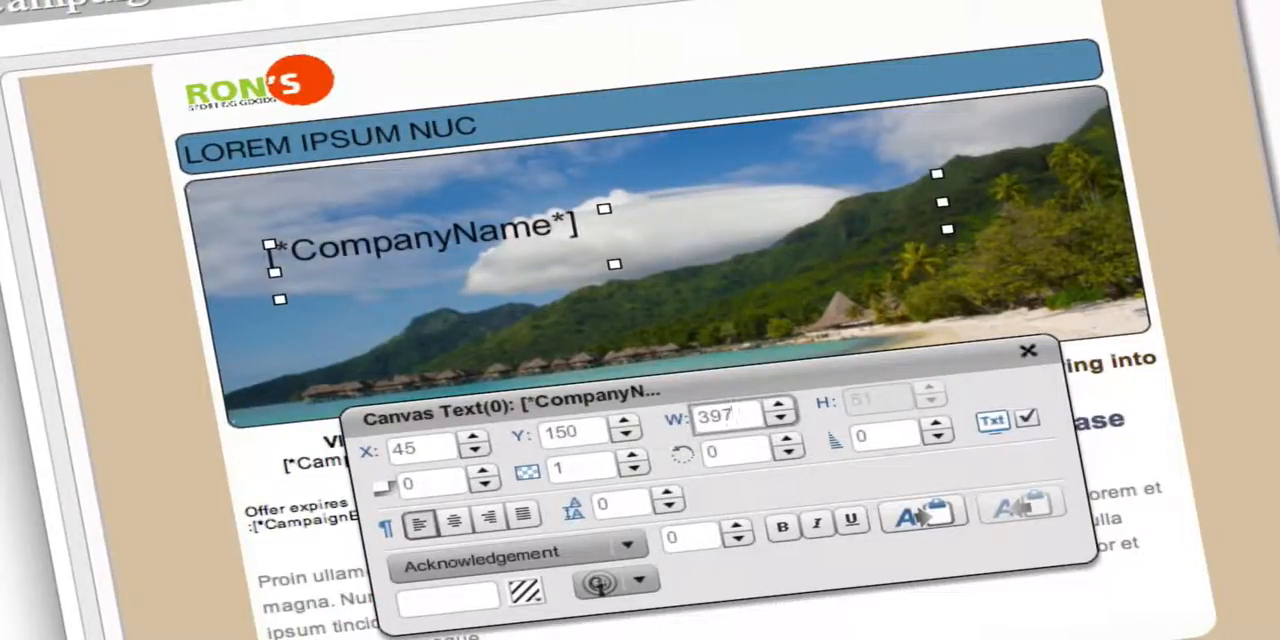
key("Up")
key("Up")
key("Up")
key("Up")
key("Up")
key("Up")
key("Up")
key("Up")
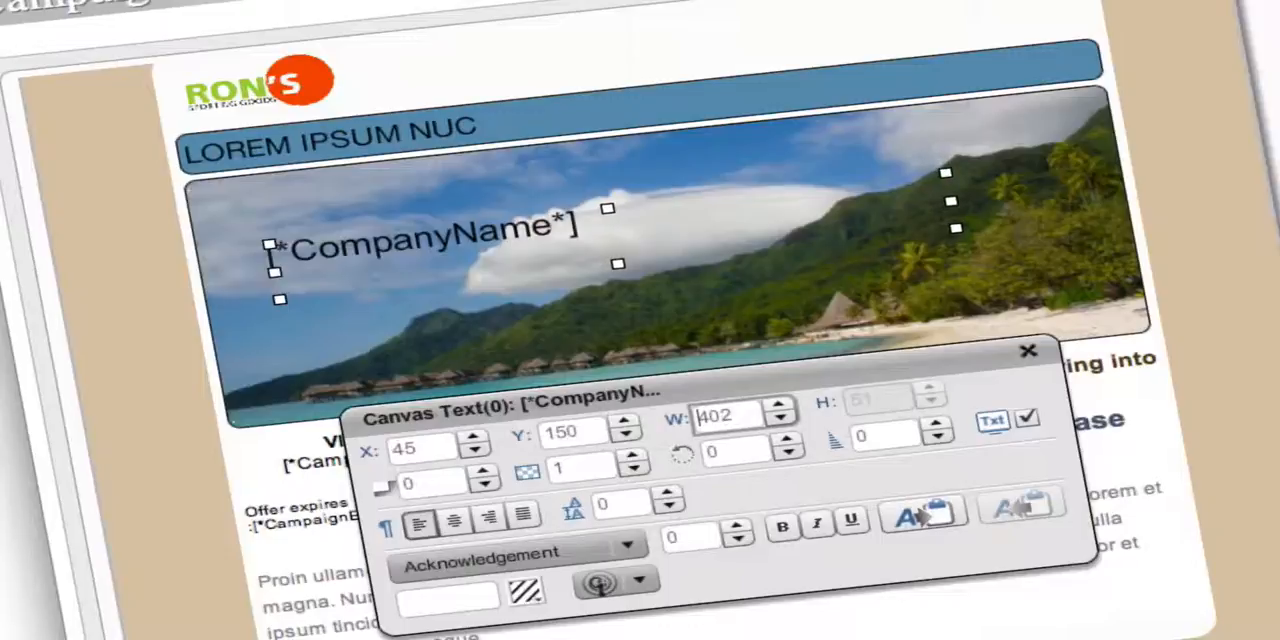
key("Up")
key("Up")
key("Up")
key("Up")
key("Up")
key("Up")
key("Up")
key("Up")
key("Up")
key("Up")
key("Up")
key("Up")
key("Up")
key("Up")
key("Up")
key("Up")
key("Up")
key("Up")
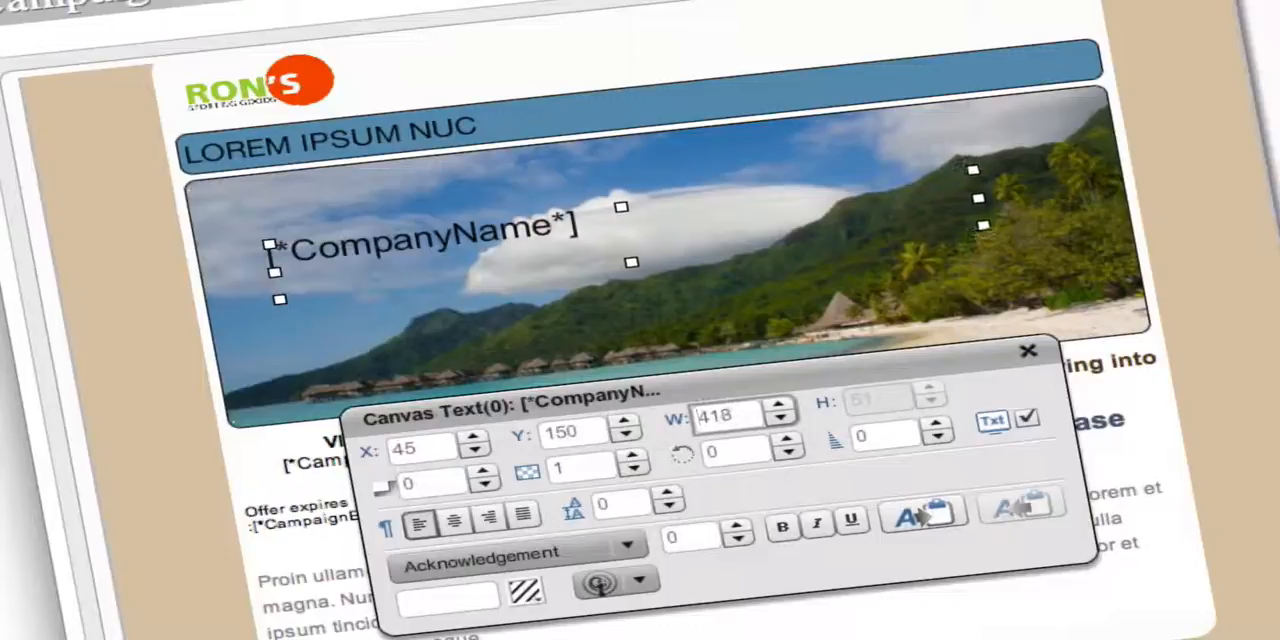
key("Up")
key("Up")
key("Up")
key("Up")
key("Up")
key("Up")
key("Up")
key("Up")
key("Up")
key("Up")
key("Up")
key("Up")
key("Up")
key("Up")
key("Up")
key("Up")
key("Up")
key("Up")
key("Up")
key("Up")
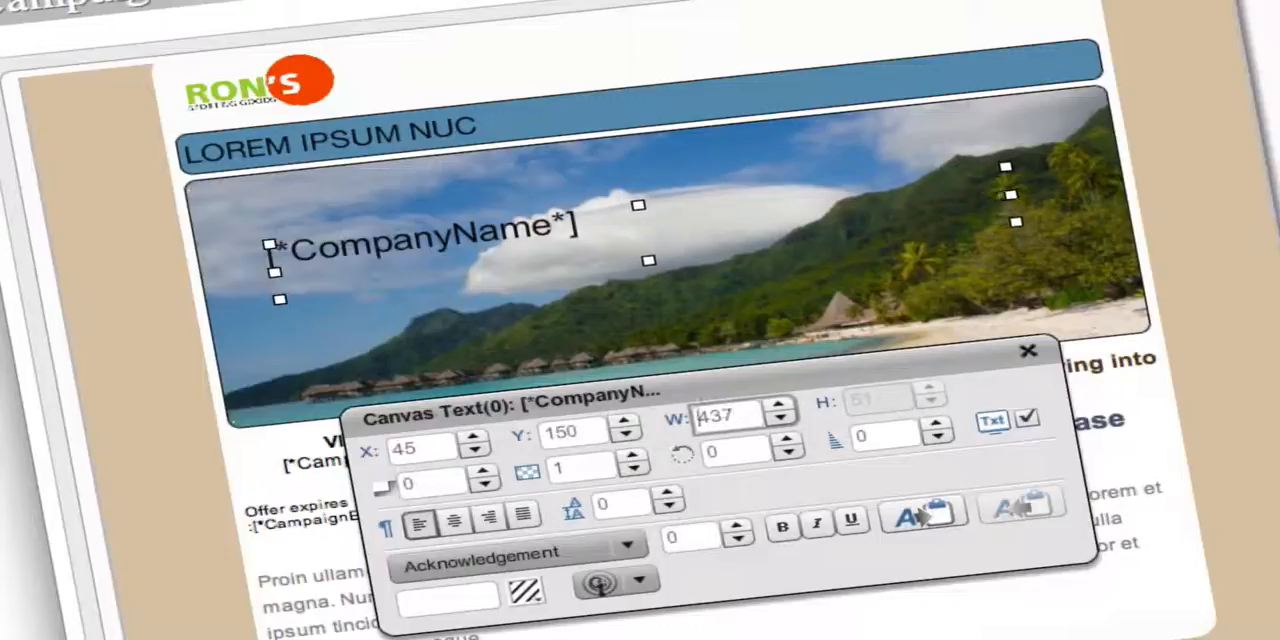
key("Up")
key("Up")
key("Up")
key("Up")
key("Up")
key("Up")
key("Up")
key("Up")
key("Up")
key("Up")
key("Up")
key("Up")
key("Up")
key("Up")
key("Up")
key("Up")
key("Up")
key("Up")
key("Up")
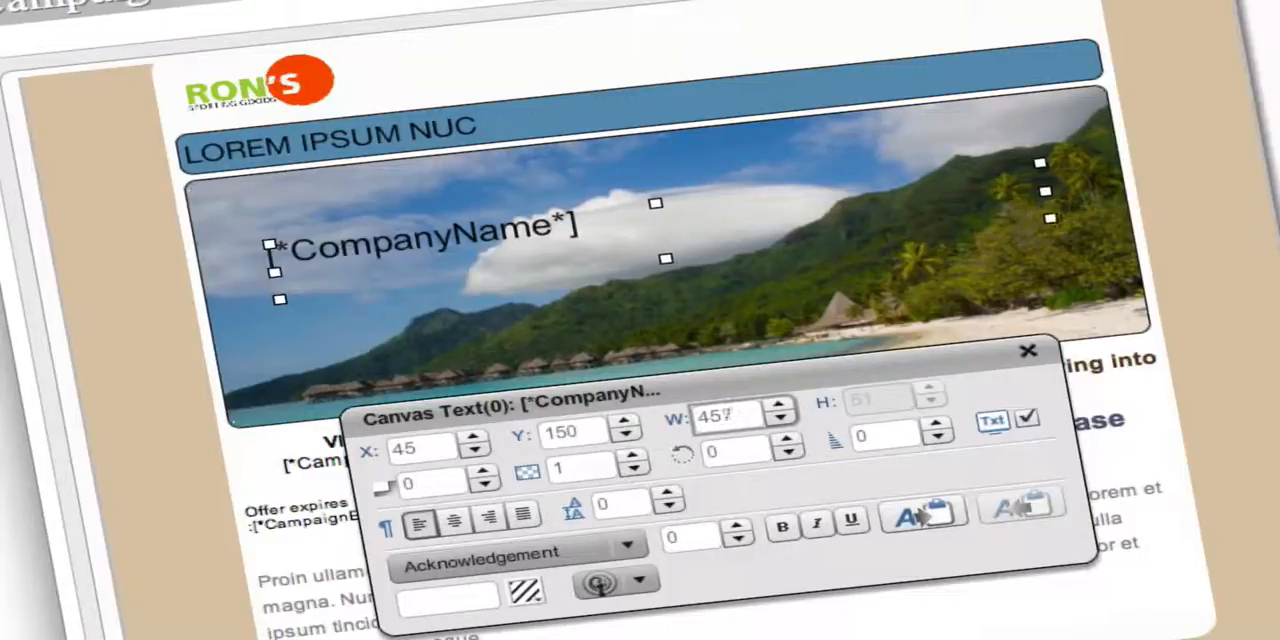
key("Up")
key("Up")
key("Up")
key("Up")
key("Up")
key("Up")
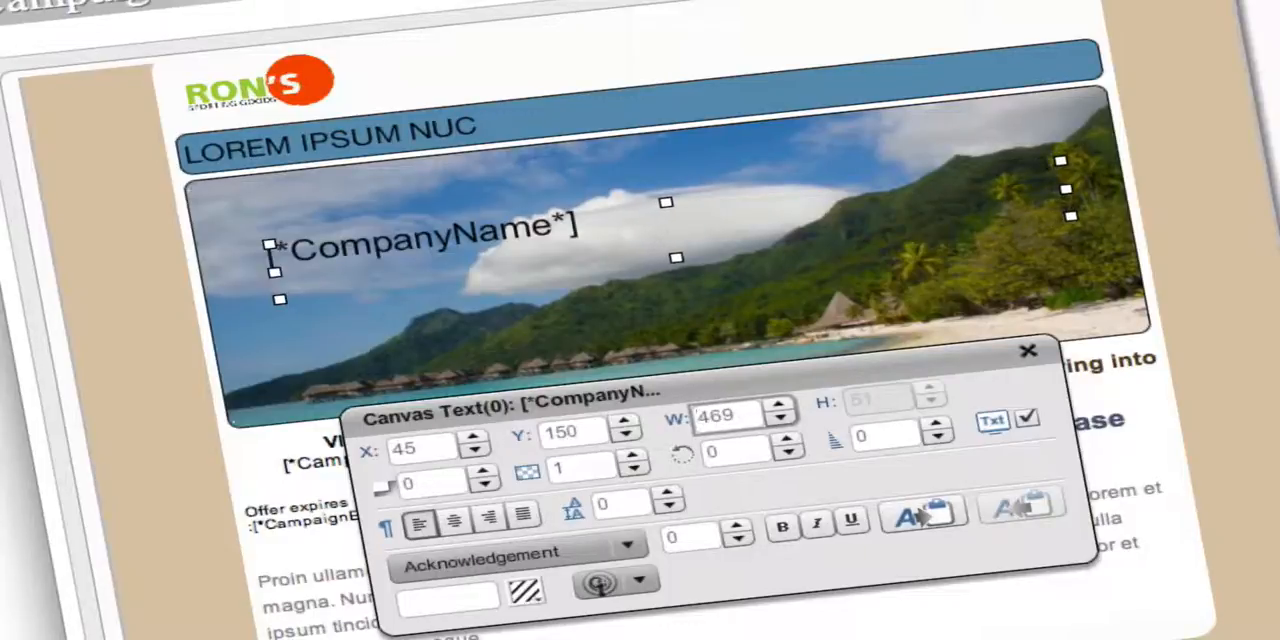
Narrow the [*CompanyName*] canvas text gradually to a width of 391.
key("Down")
key("Down")
key("Down")
key("Down")
key("Down")
key("Down")
key("Down")
key("Down")
key("Down")
key("Down")
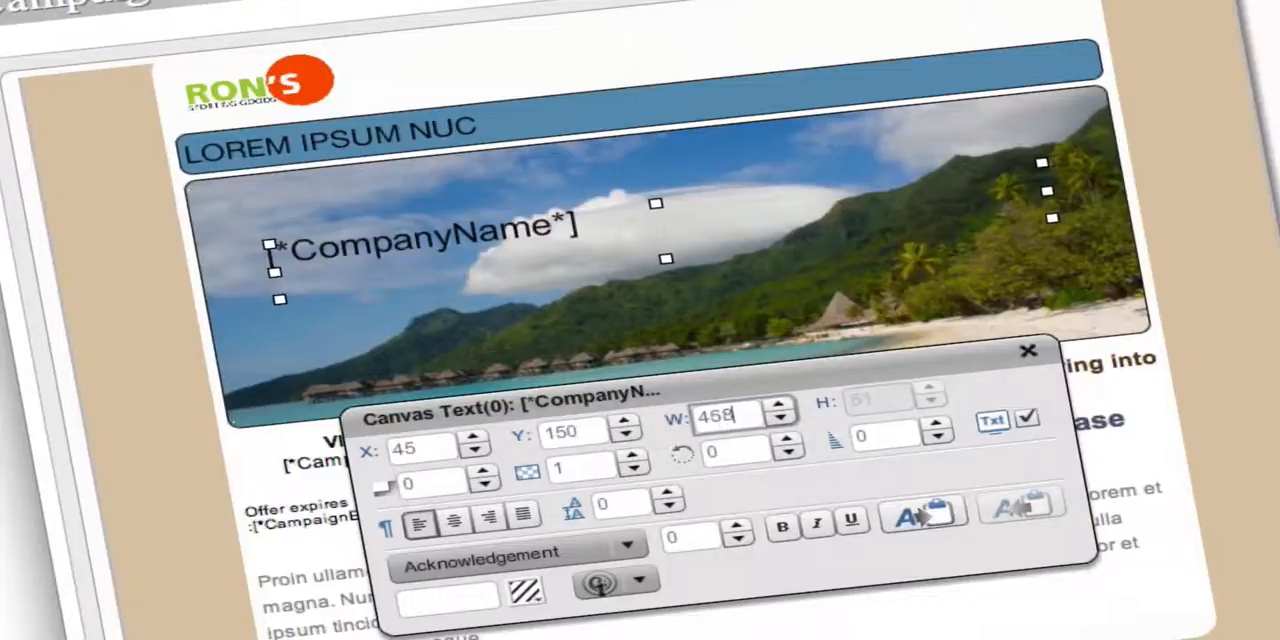
key("Down")
key("Down")
key("Down")
key("Down")
key("Down")
key("Down")
key("Down")
key("Down")
key("Down")
key("Down")
key("Down")
key("Down")
key("Down")
key("Down")
key("Down")
key("Down")
key("Down")
key("Down")
key("Down")
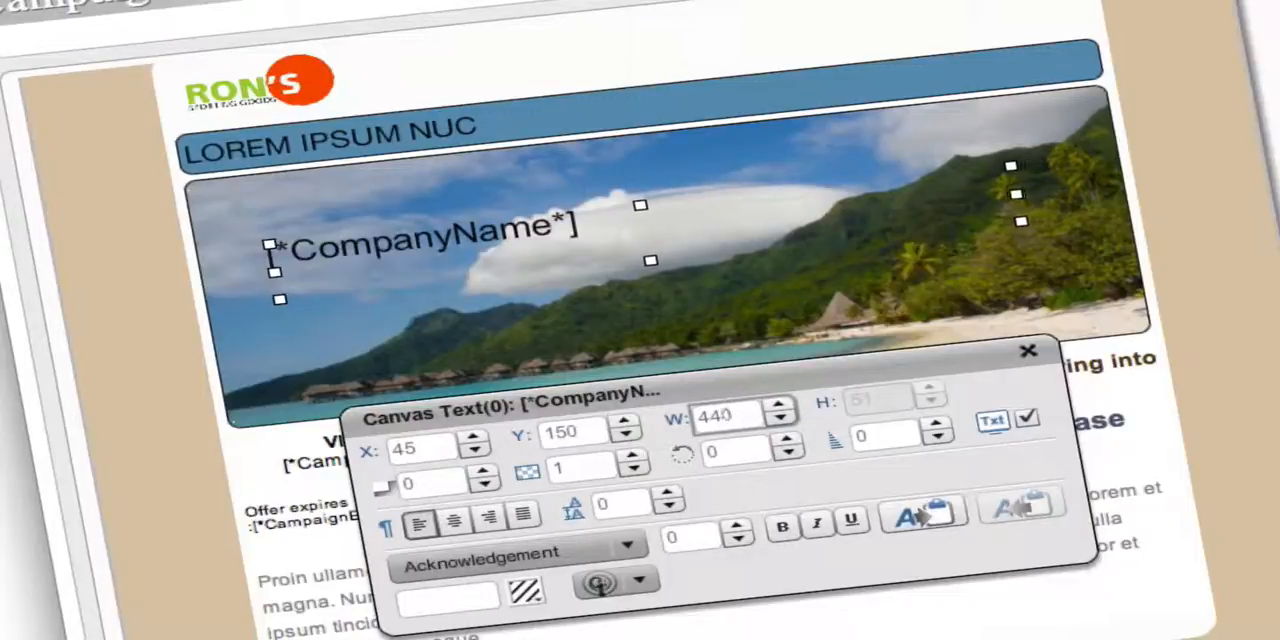
key("Down")
key("Down")
key("Down")
key("Down")
key("Down")
key("Down")
key("Down")
key("Down")
key("Down")
key("Down")
key("Down")
key("Down")
key("Down")
key("Down")
key("Down")
key("Down")
key("Down")
key("Down")
key("Down")
key("Down")
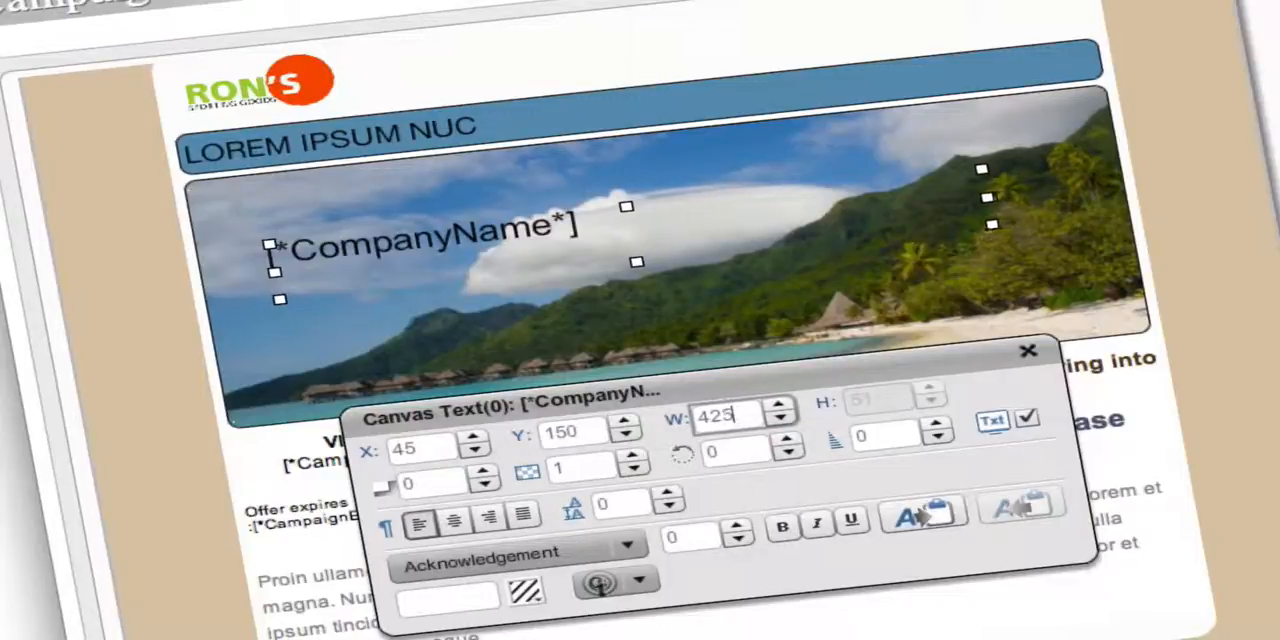
key("Down")
key("Down")
key("Down")
key("Down")
key("Down")
key("Down")
key("Down")
key("Down")
key("Down")
key("Down")
key("Down")
key("Down")
key("Down")
key("Down")
key("Down")
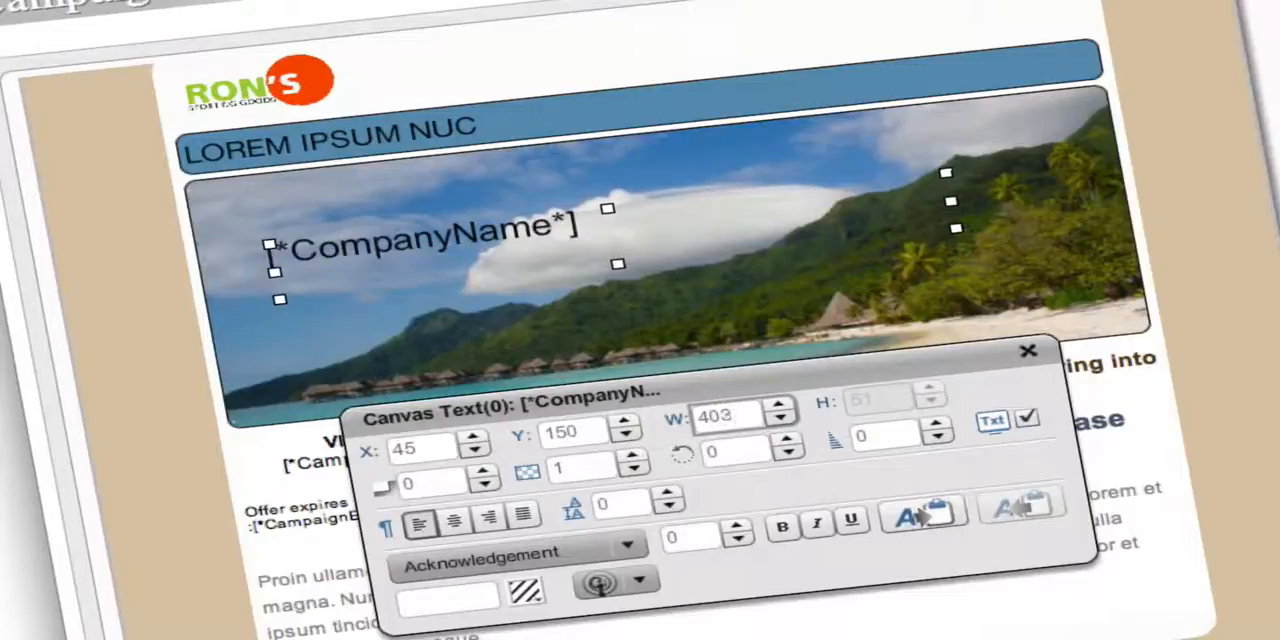
key("Down")
key("Down")
key("Down")
key("Down")
key("Down")
key("Down")
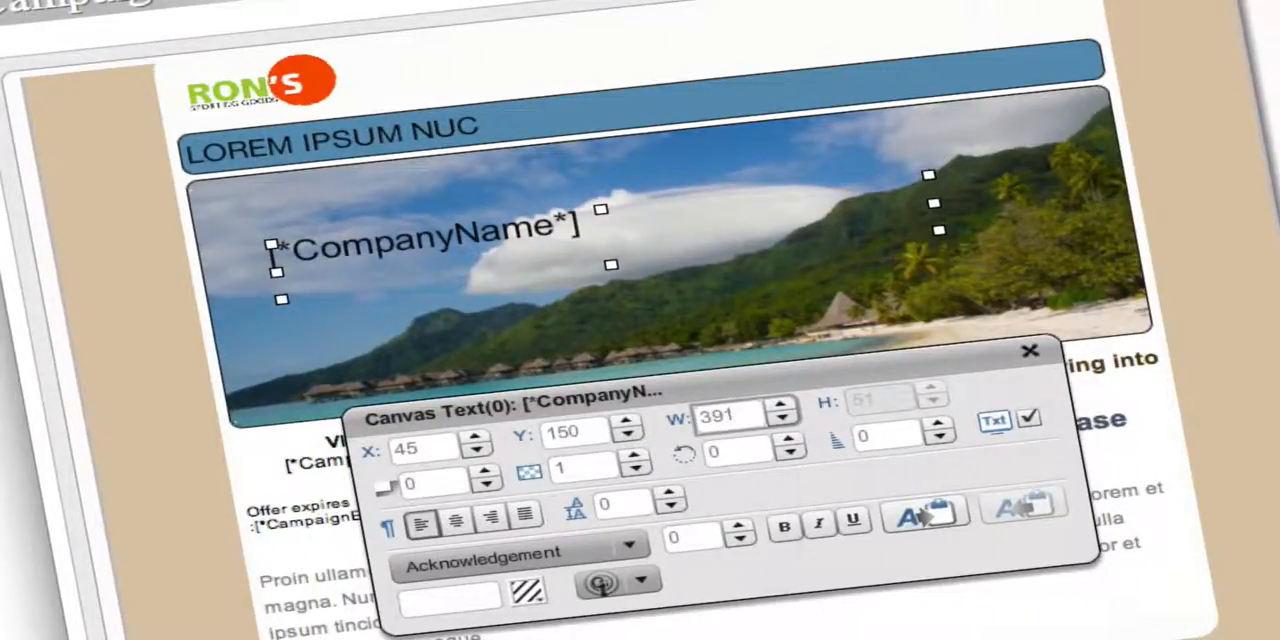
Go through the canvas text's property fields in order, from the X position to the paragraph alignment, without editing them.
key("shift+Tab")
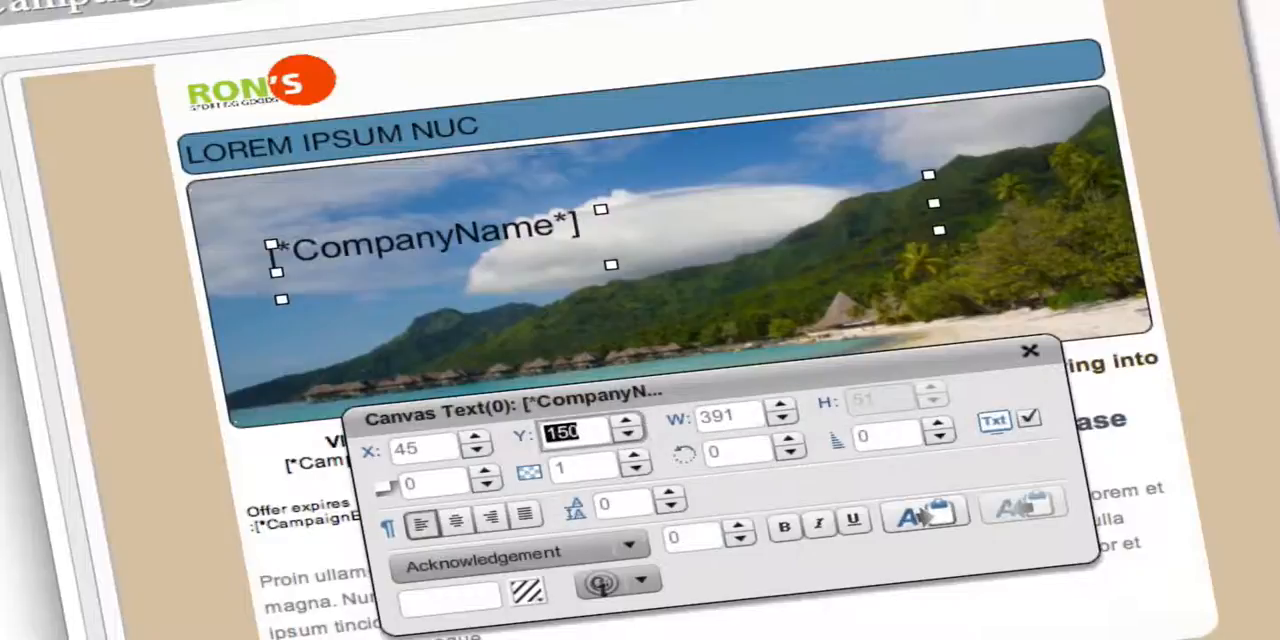
key("shift+Tab")
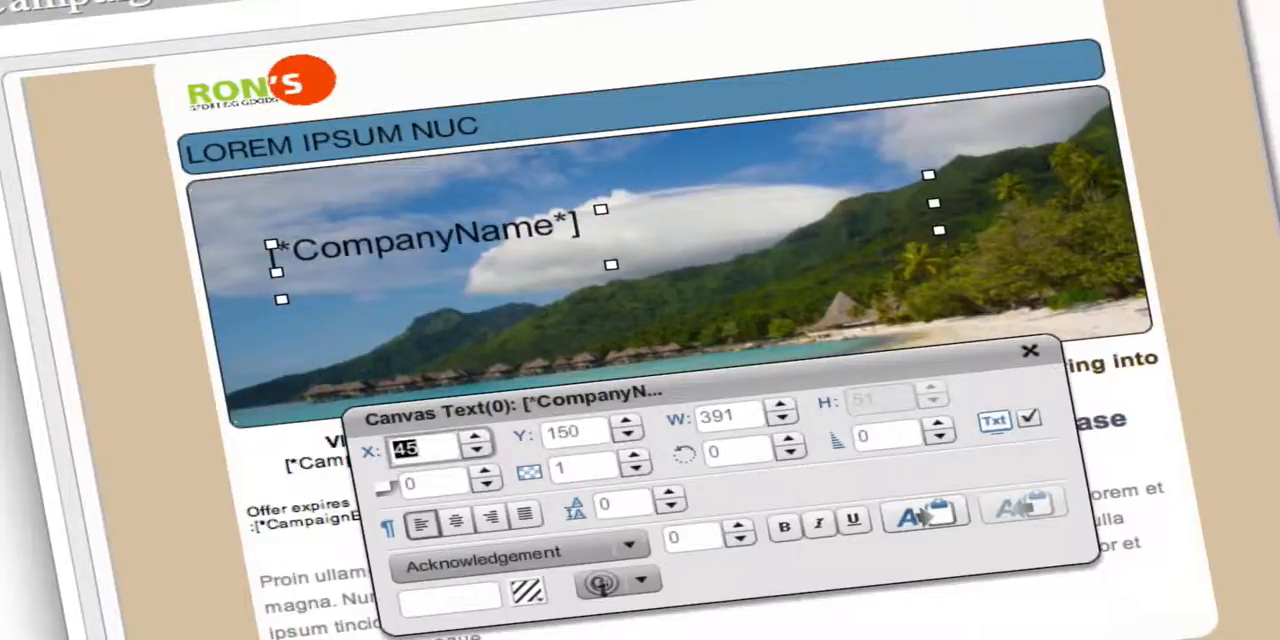
key("Tab")
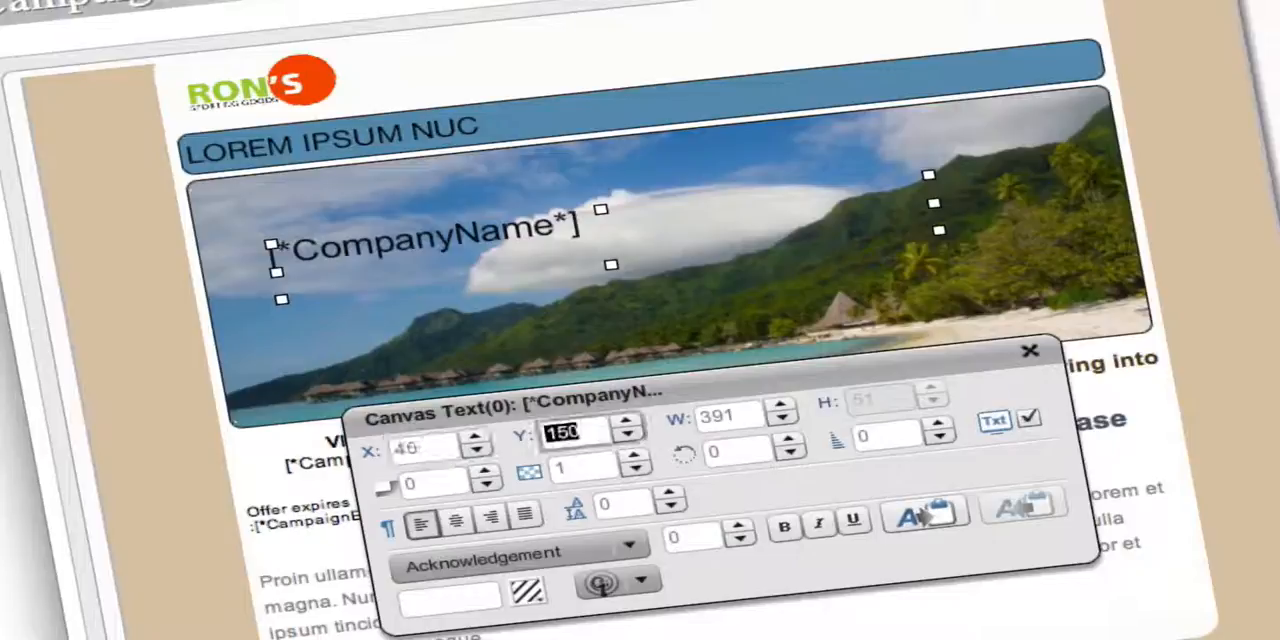
key("shift+Tab")
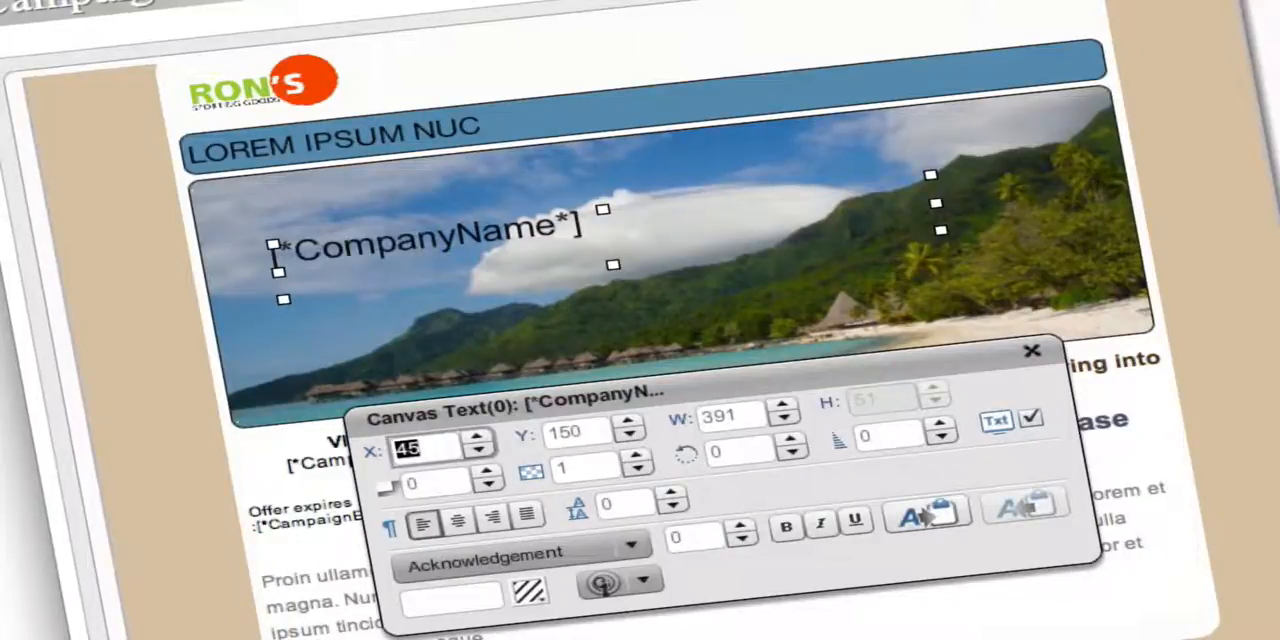
key("Tab")
key("Tab")
key("Tab")
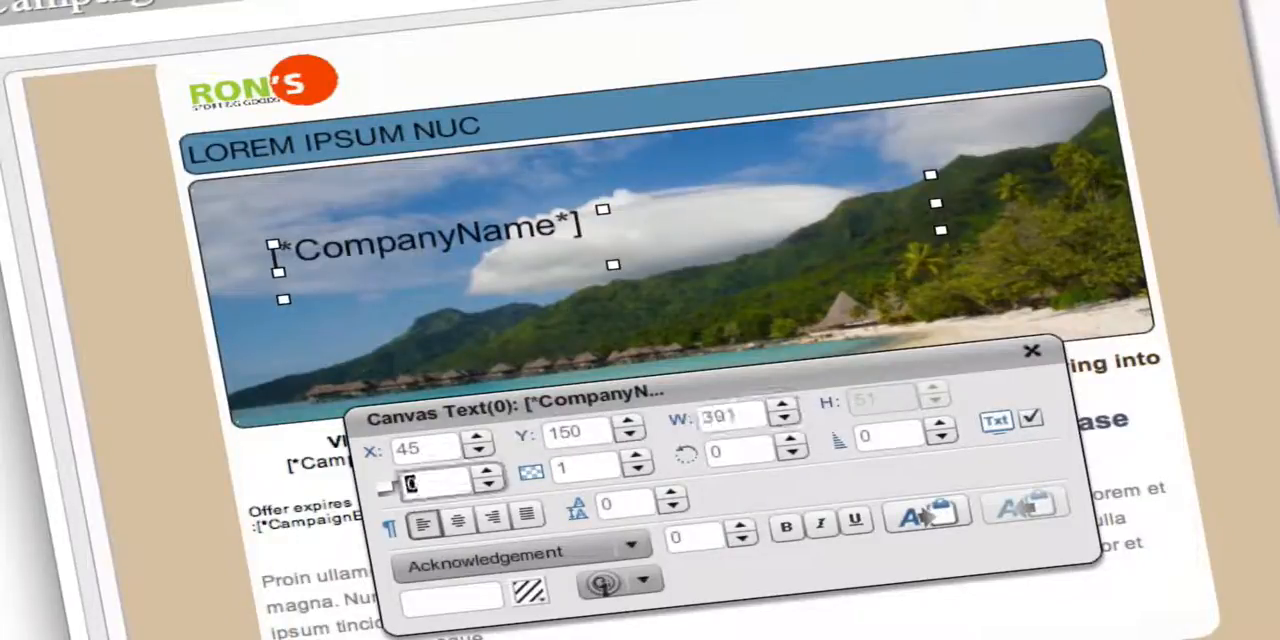
key("Tab")
key("Tab")
key("Tab")
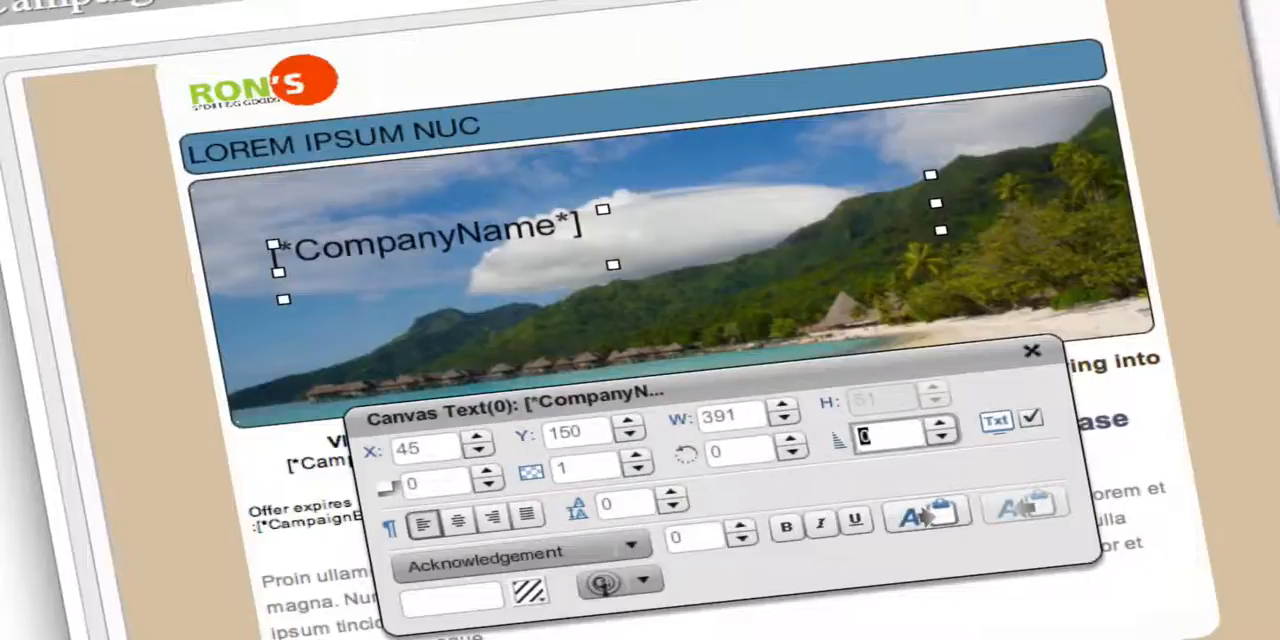
key("Tab")
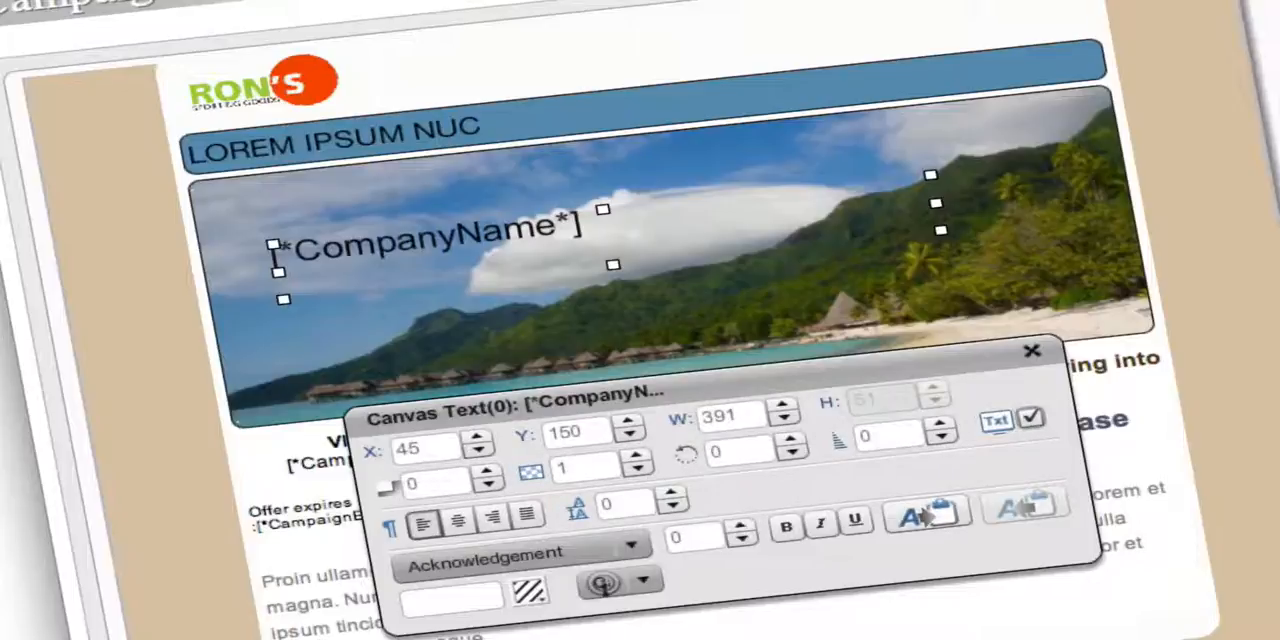
key("Tab")
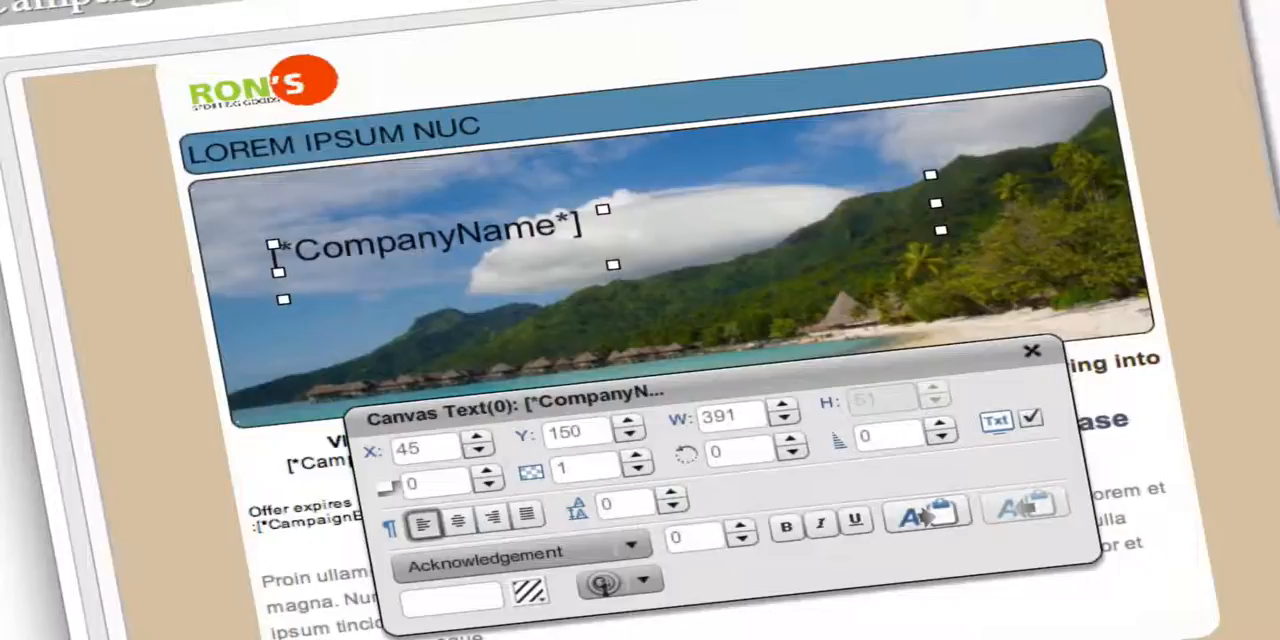
Move through the paragraph alignment options and align the [*CompanyName*] canvas text to the right.
key("Tab")
key("Tab")
key("Tab")
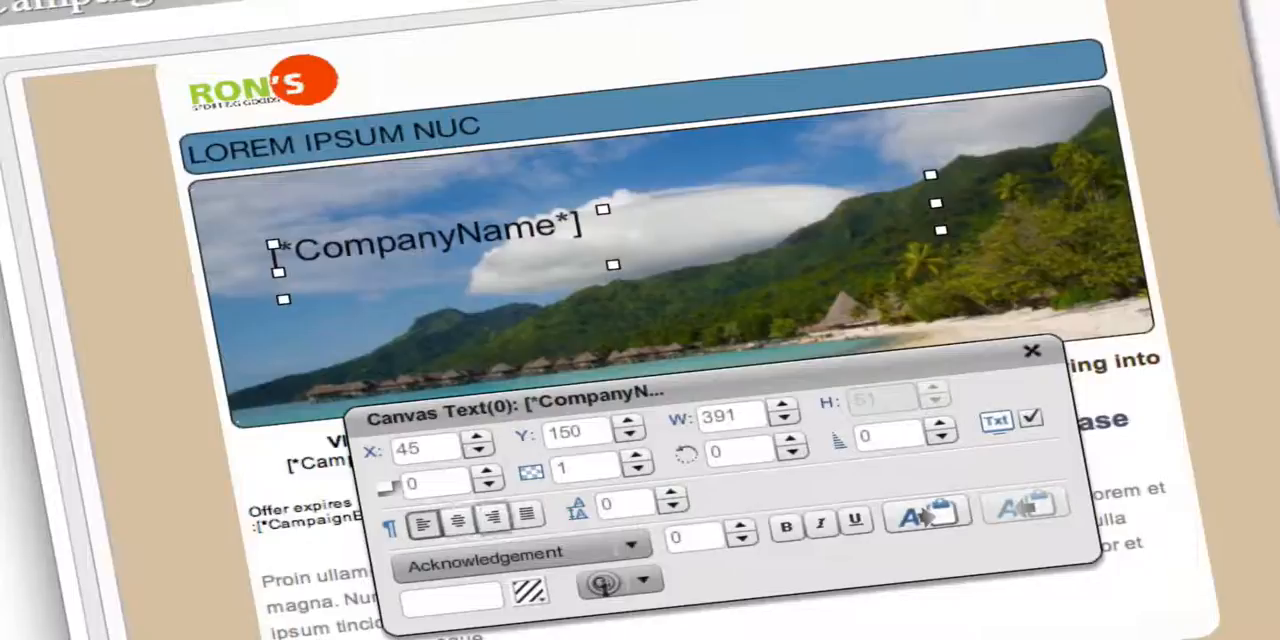
key("Left")
key("Left")
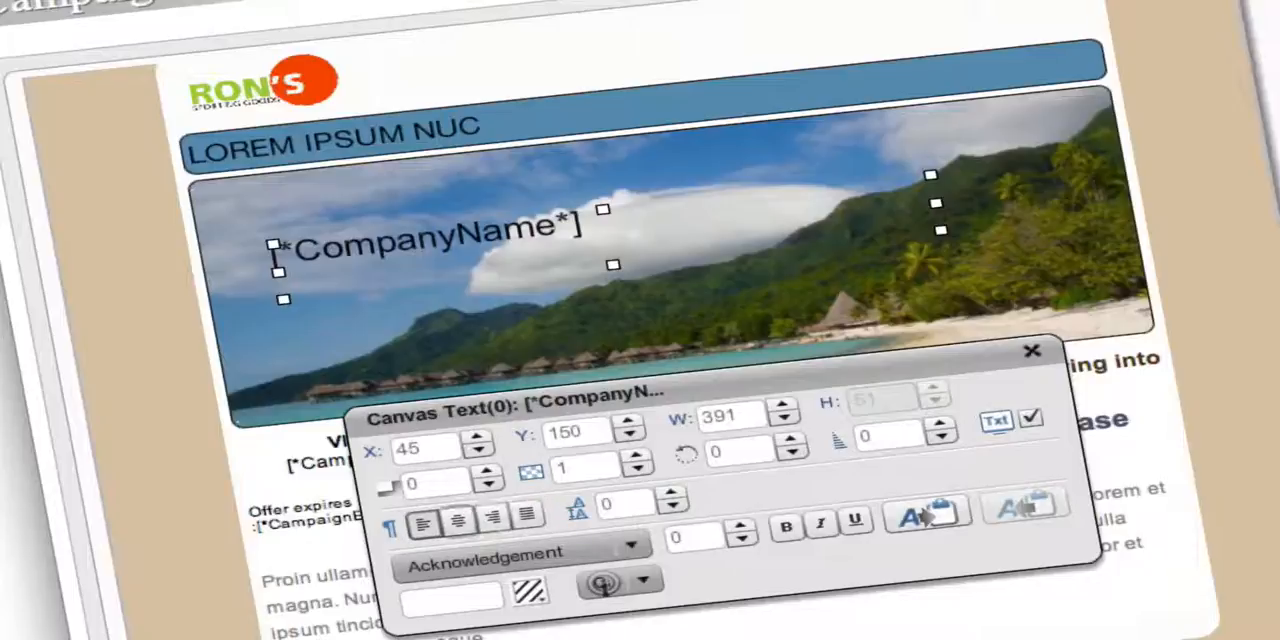
key("Right")
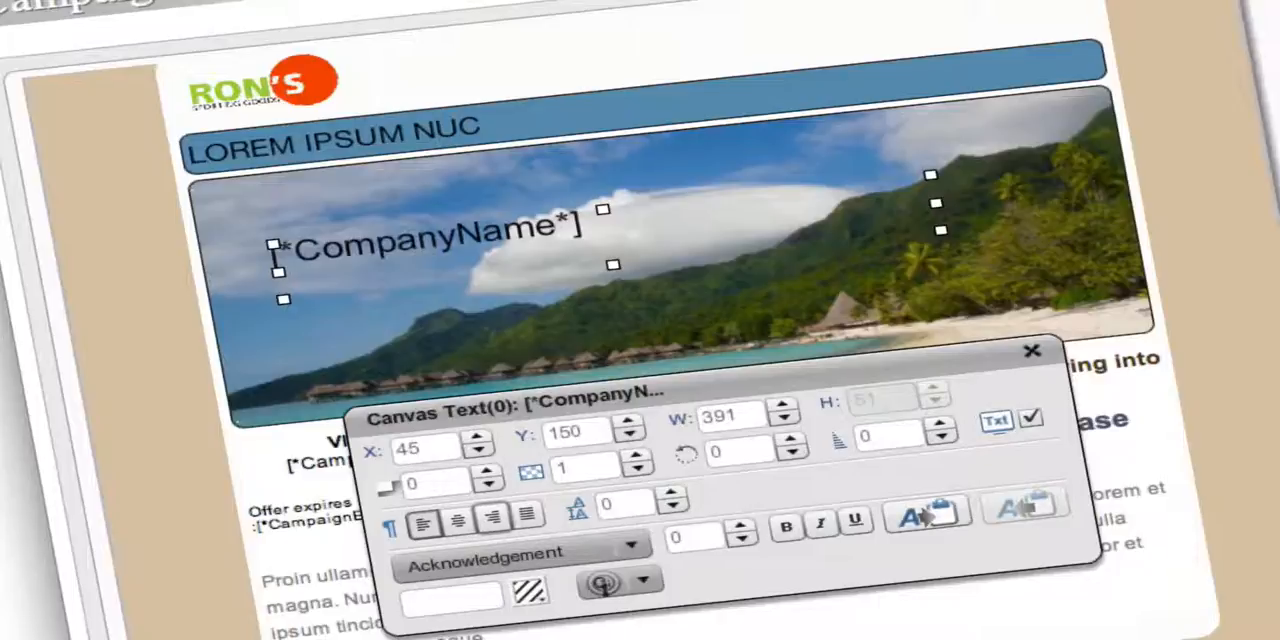
key("space")
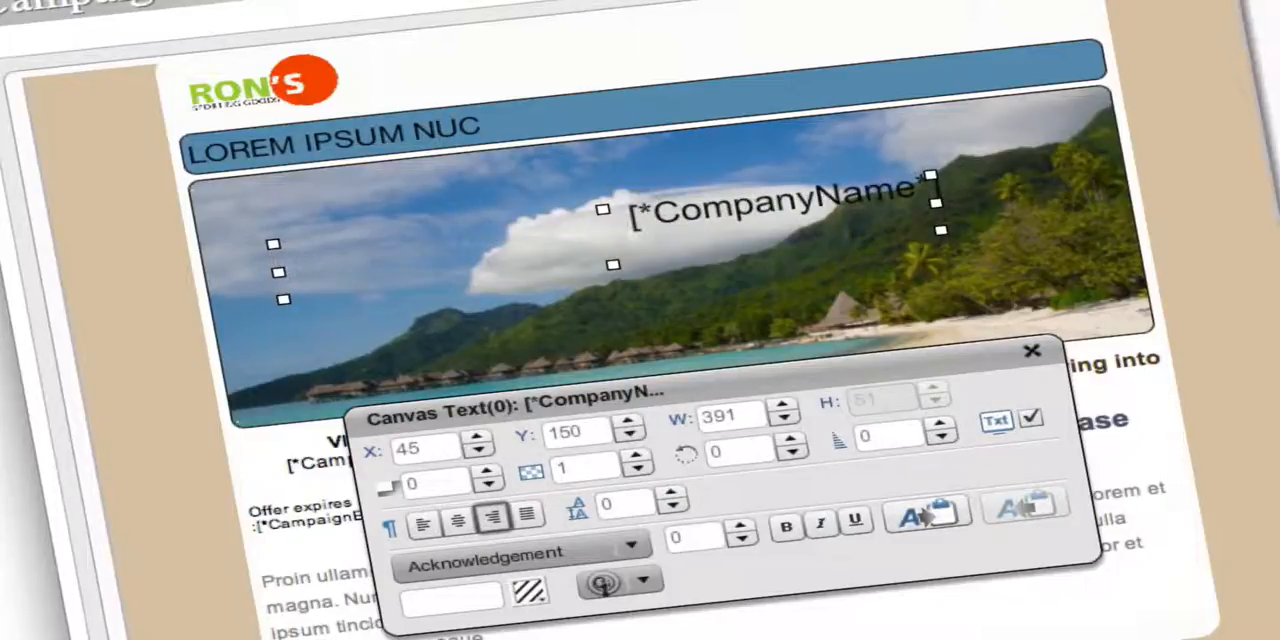
Select all of the [*CompanyName*] text and try successive fonts on it, from Arial through Arial Narrow, BigMummy and BlueHighway past BorisBlackBloxx.
key("ctrl+a")
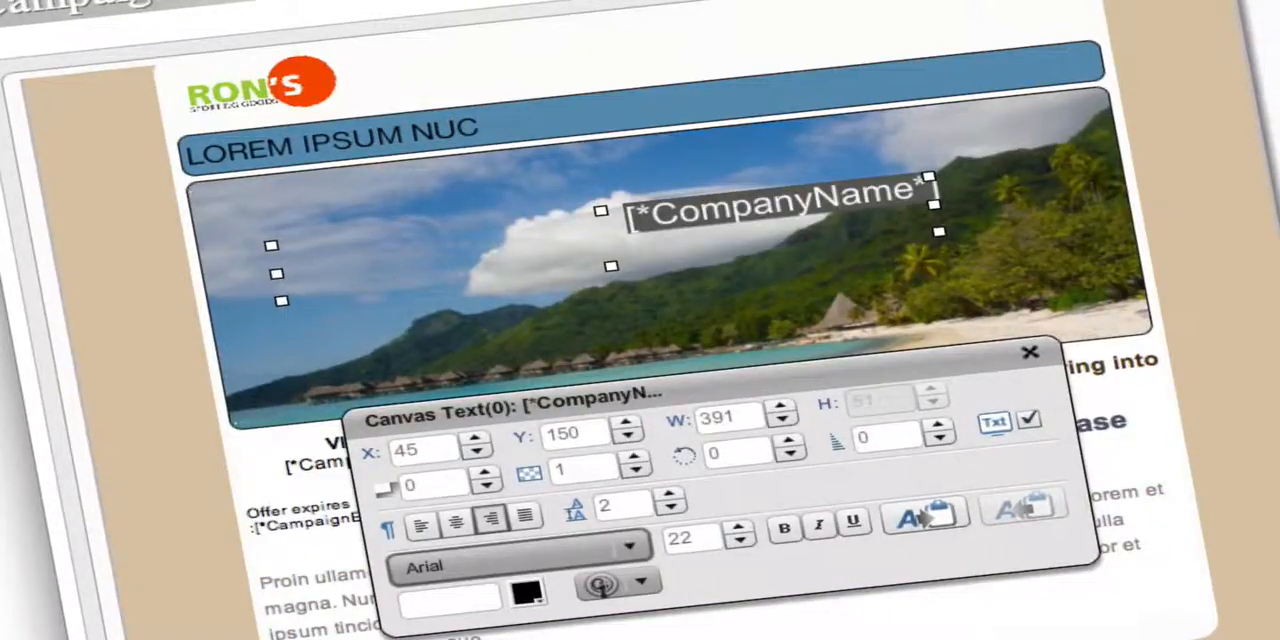
key("Down")
key("Down")
key("Down")
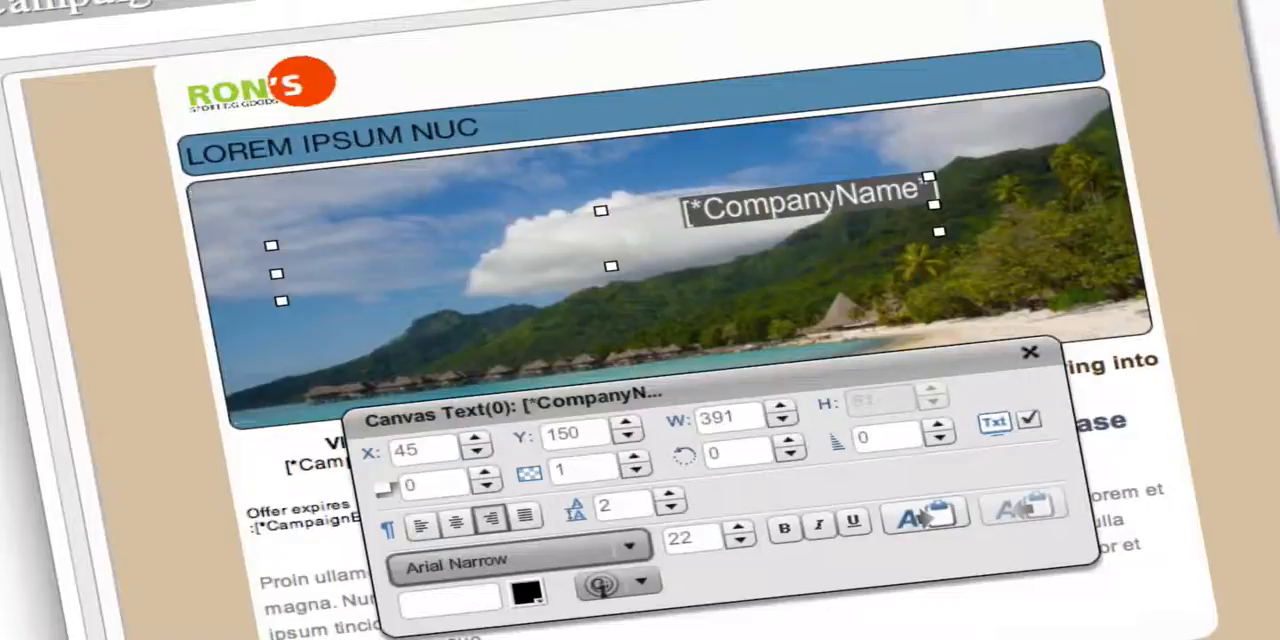
key("Down")
key("Down")
key("Down")
key("Down")
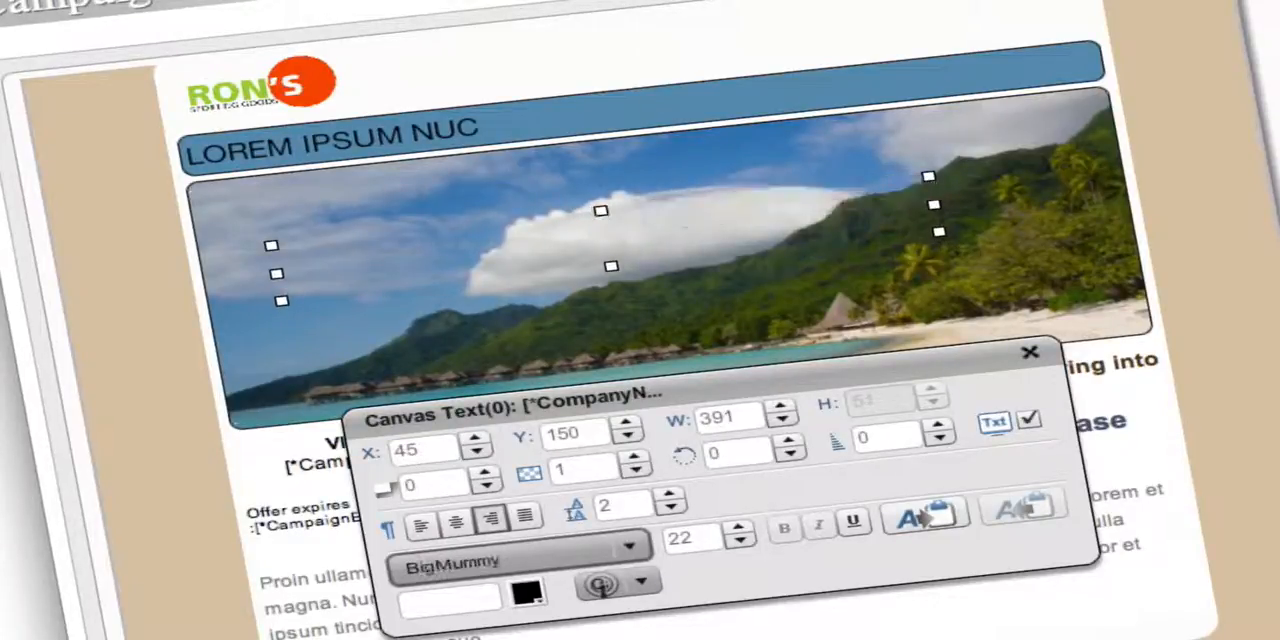
key("Down")
key("Down")
key("Down")
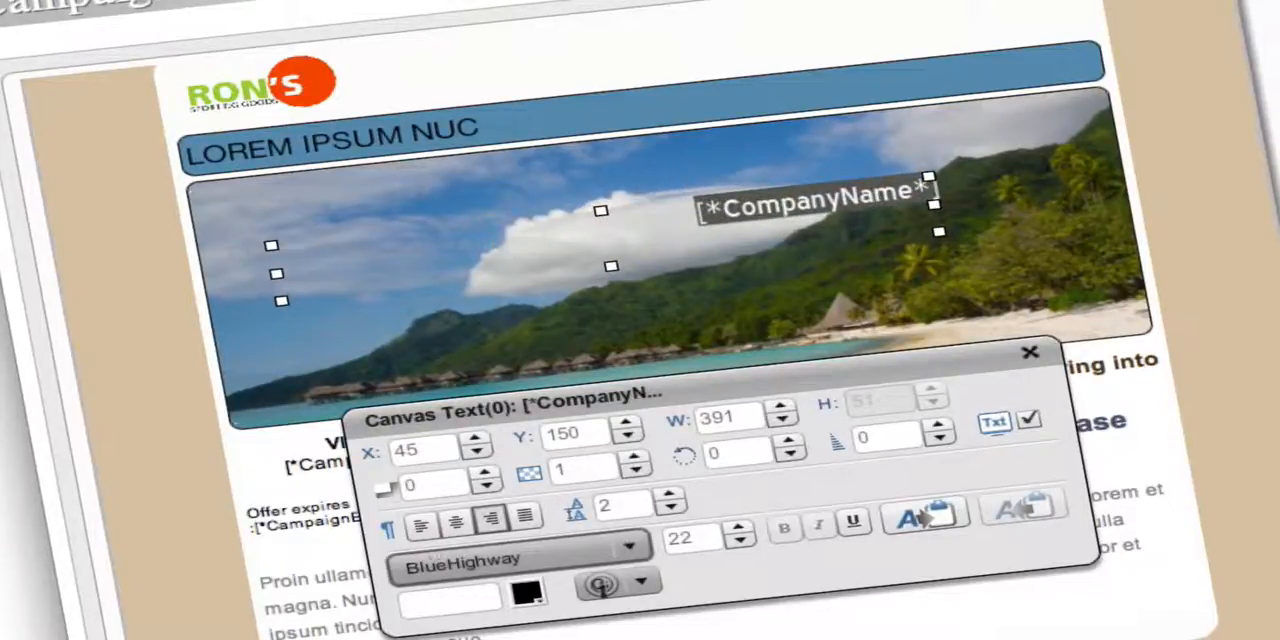
key("Down")
key("Down")
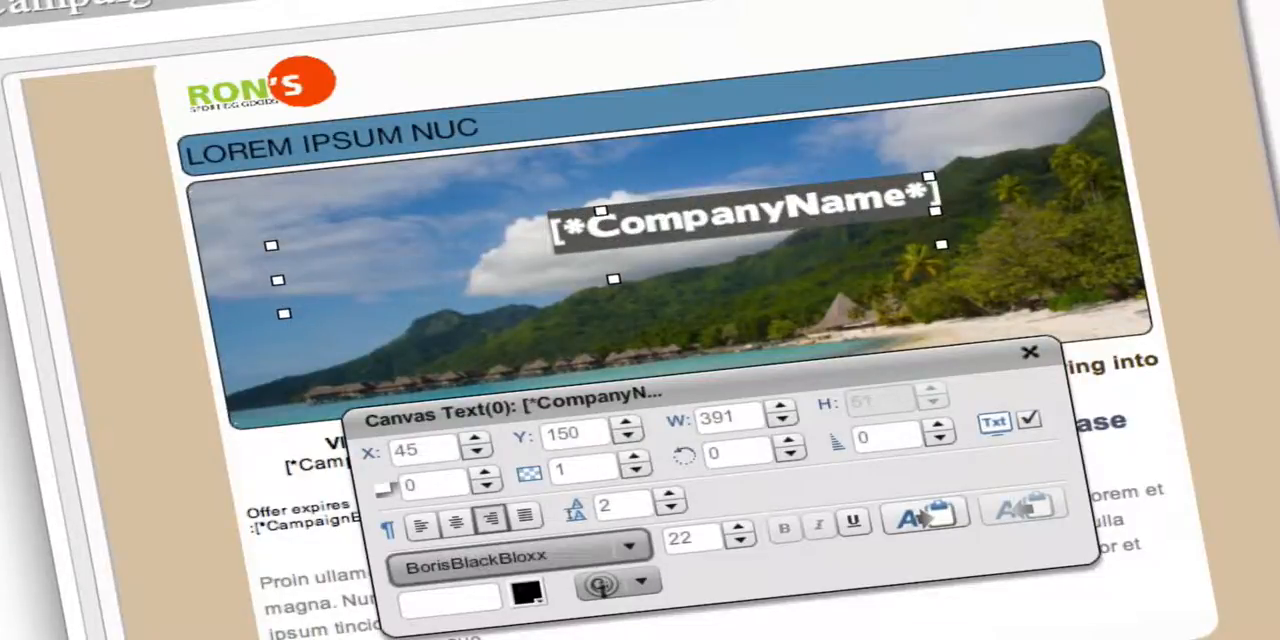
key("Down")
key("Down")
key("Down")
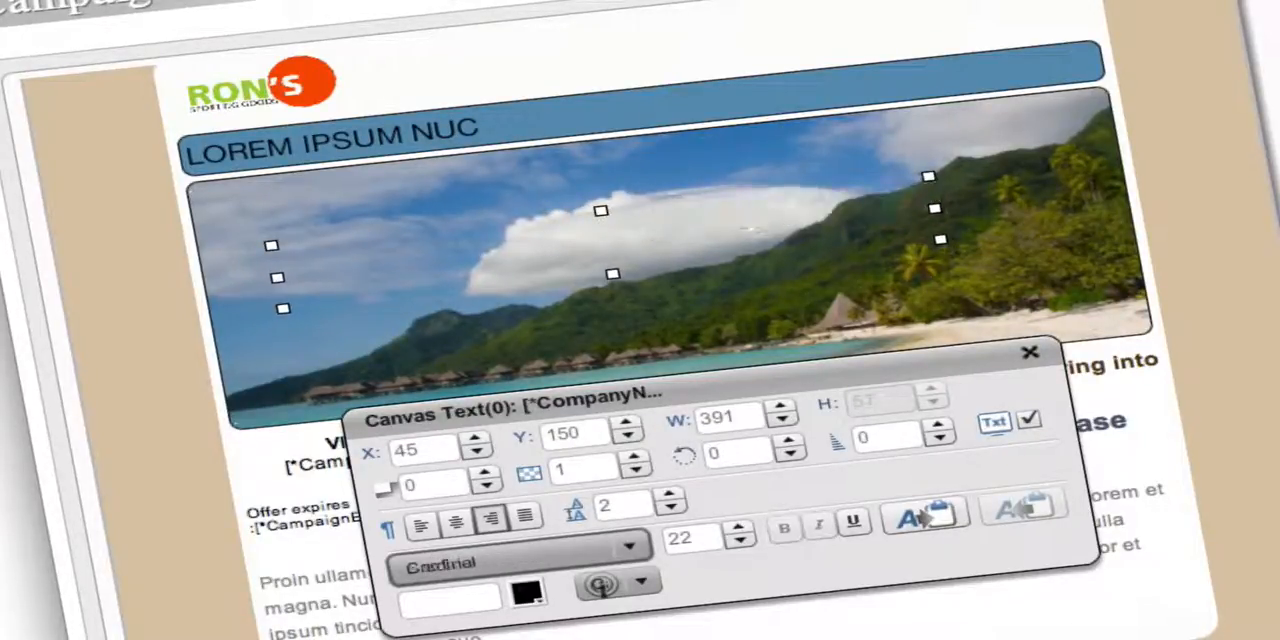